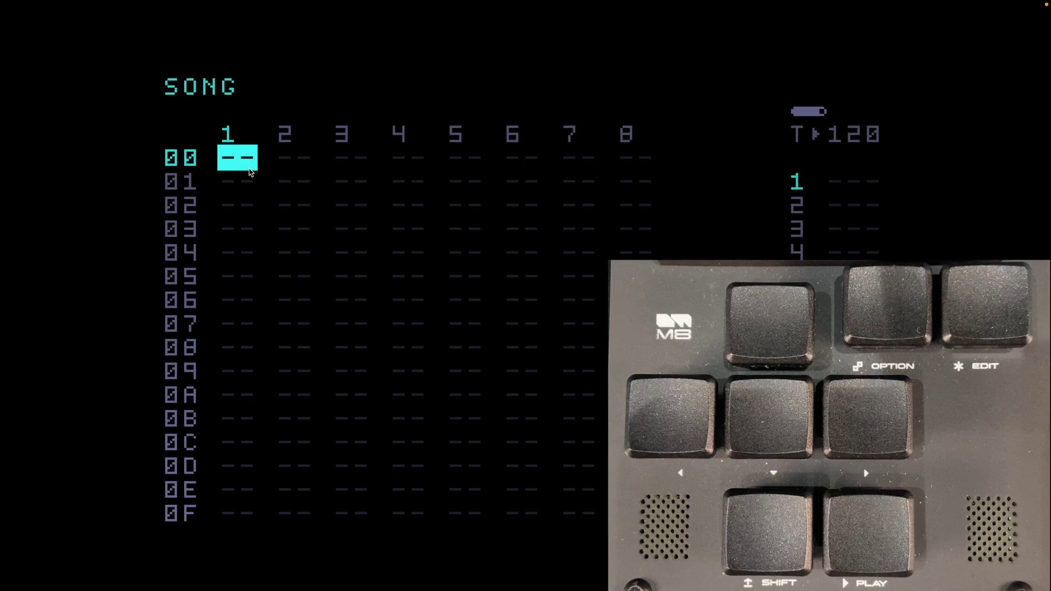
# Enter chain 10 on song row 00 of track 1 and open it
pyautogui.press('Down')
pyautogui.press('Right')
pyautogui.press('Right')
pyautogui.press('Up')
pyautogui.press('Left')
pyautogui.press('Left')
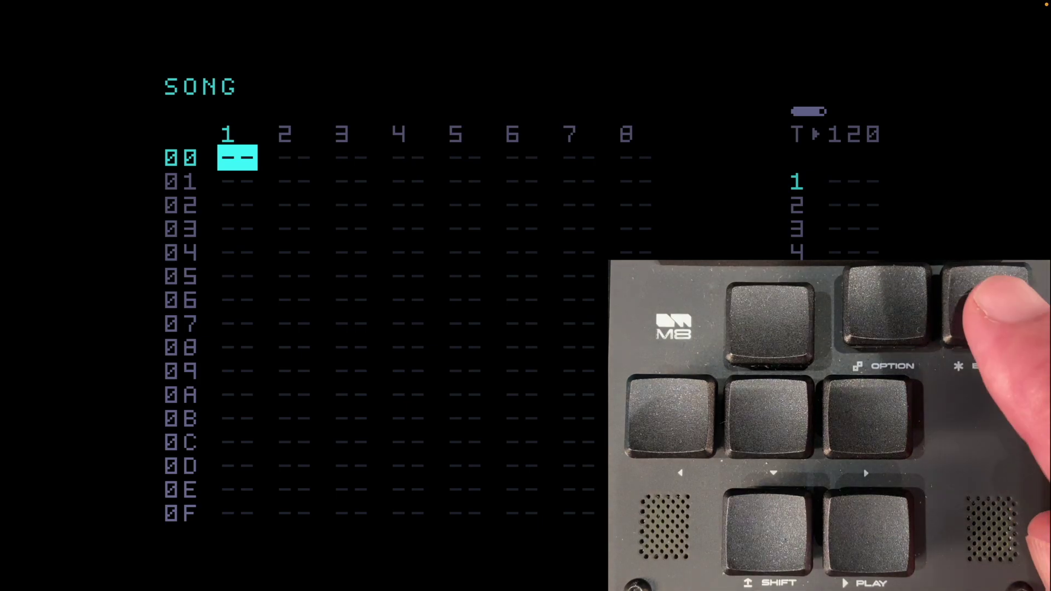
pyautogui.press('x')
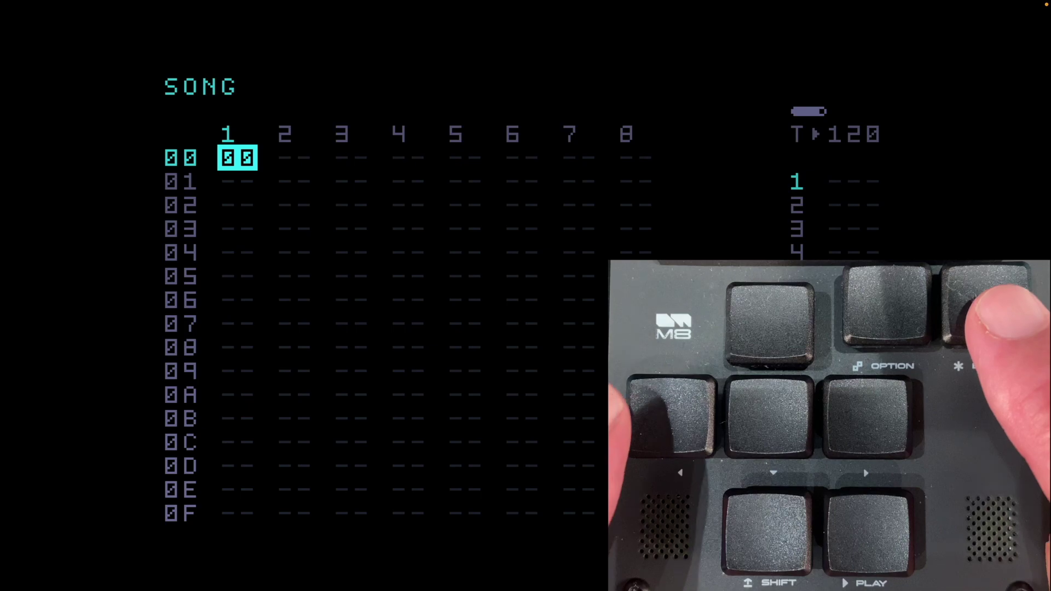
pyautogui.hotkey('ctrl', 'Up')
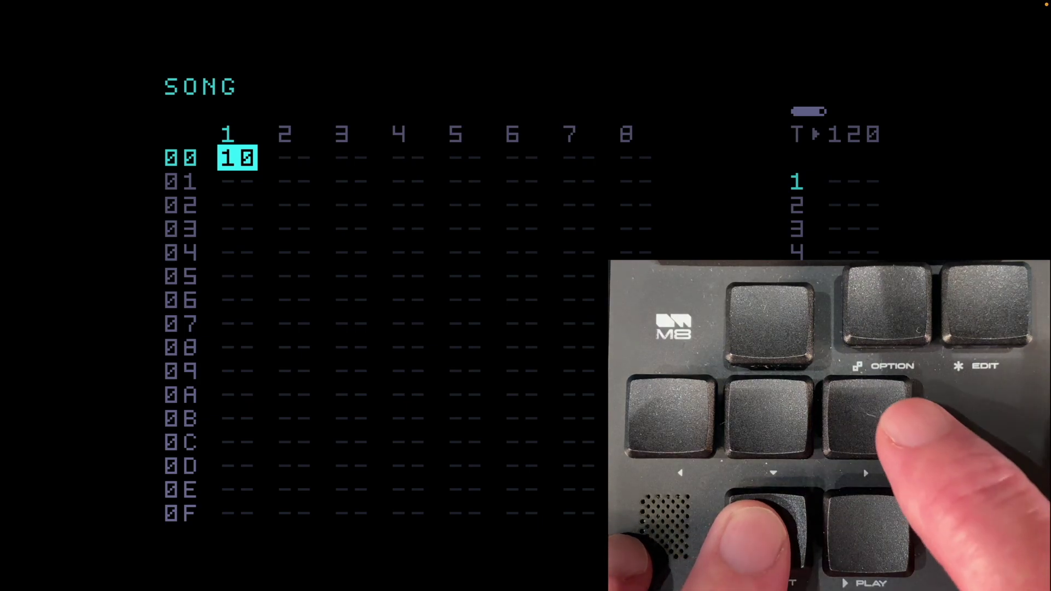
pyautogui.hotkey('shift', 'Right')
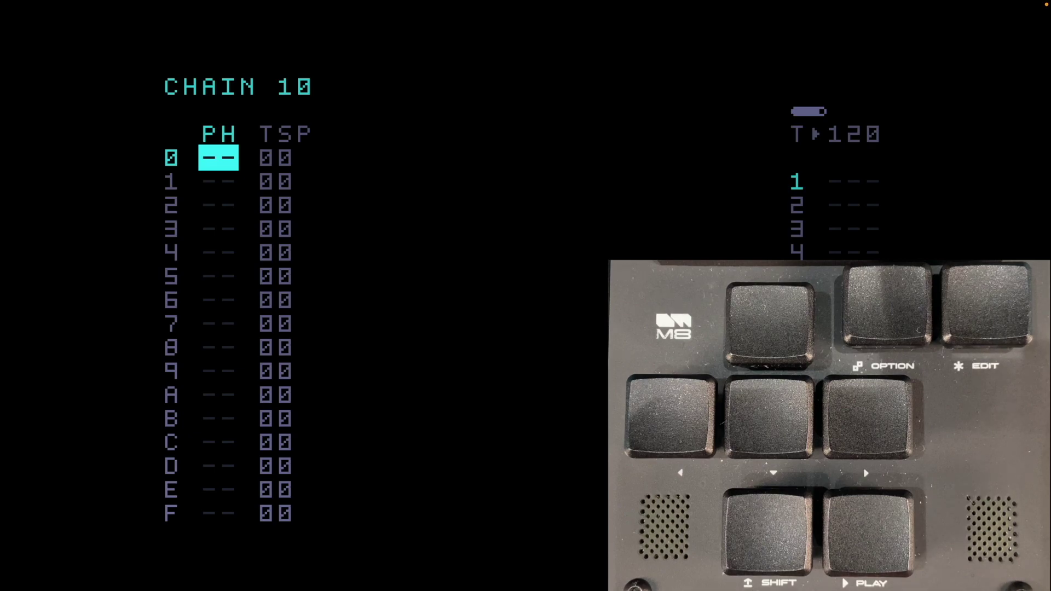
# Put phrase 10 on chain 10's steps 0–3, then open phrase 10
pyautogui.press('s')
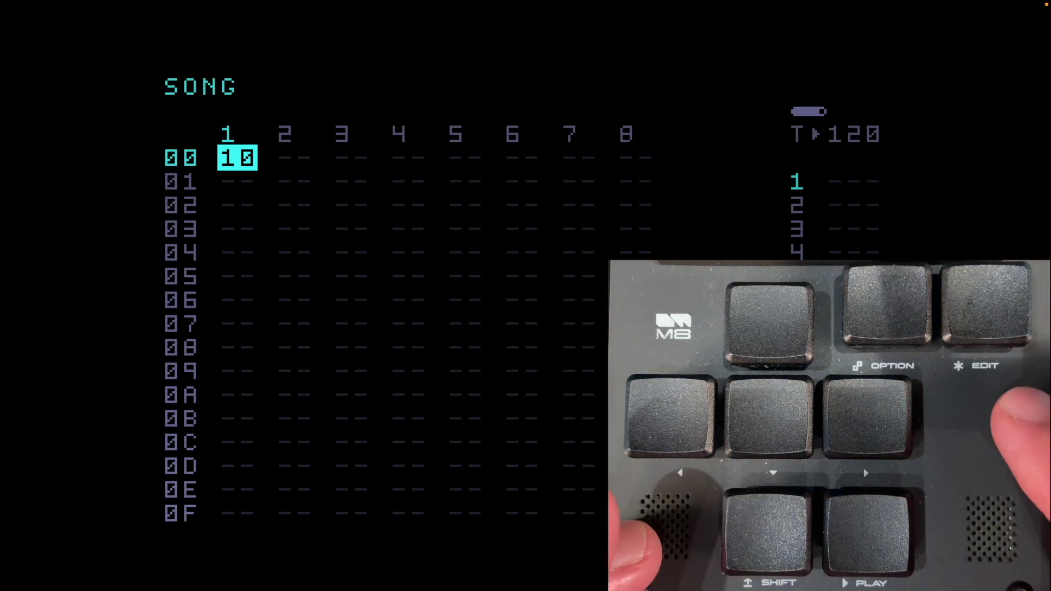
pyautogui.hotkey('shift', 'Right')
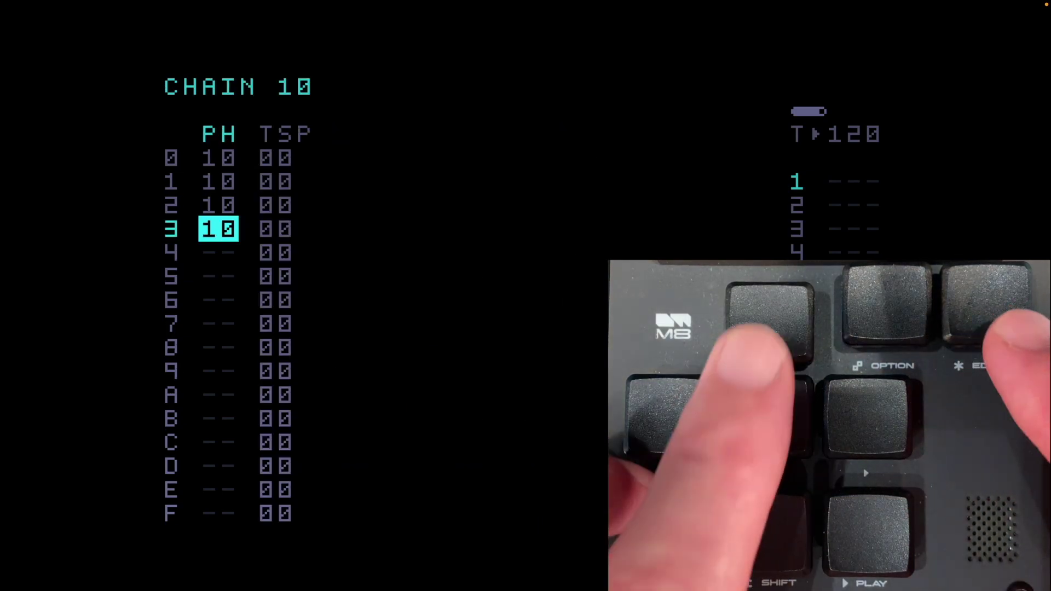
pyautogui.press('Up')
pyautogui.press('Up')
pyautogui.press('Up')
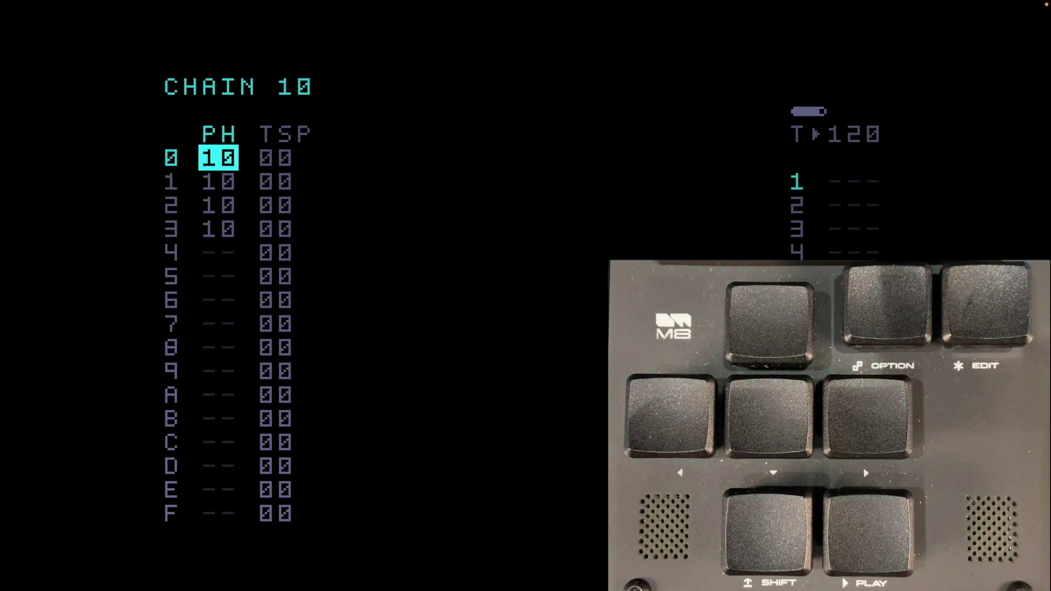
pyautogui.hotkey('shift', 'Right')
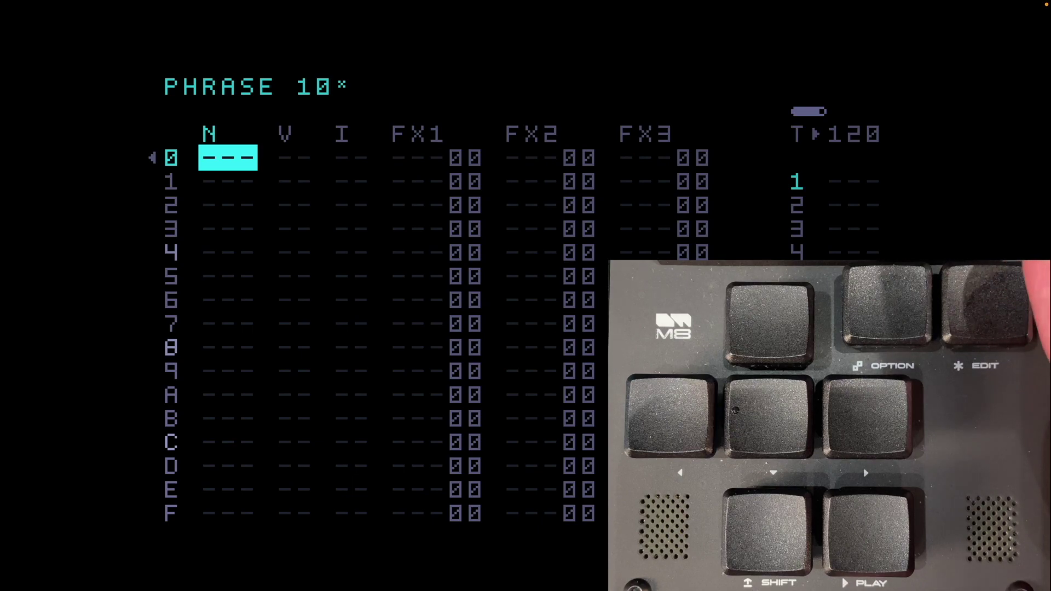
# Enter C-4 at velocity 64 with instrument 01 on phrase 10's first step and open instrument 01
pyautogui.press('ctrl')
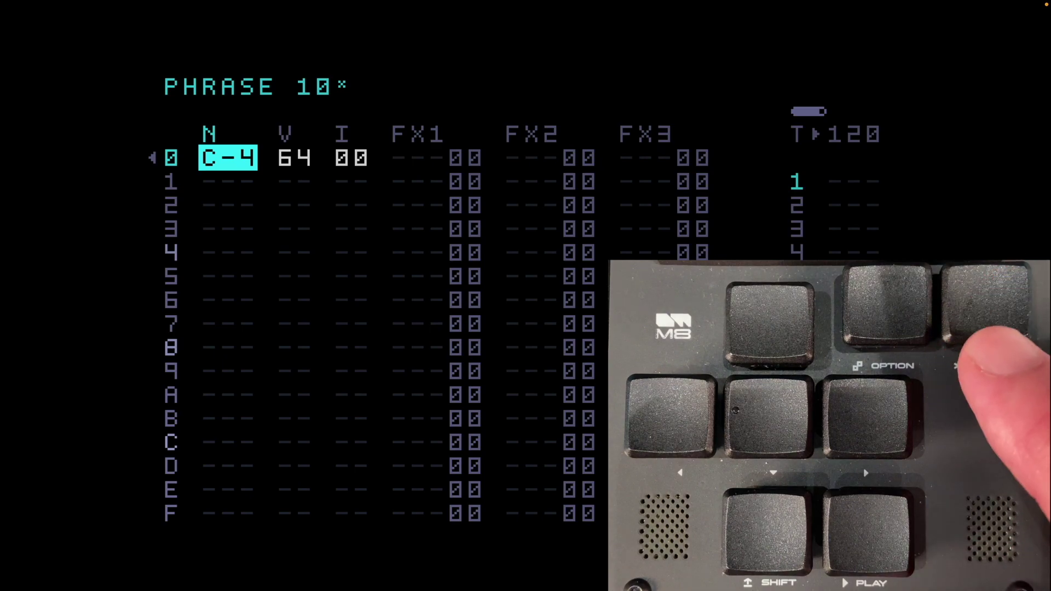
pyautogui.press('Right')
pyautogui.press('Right')
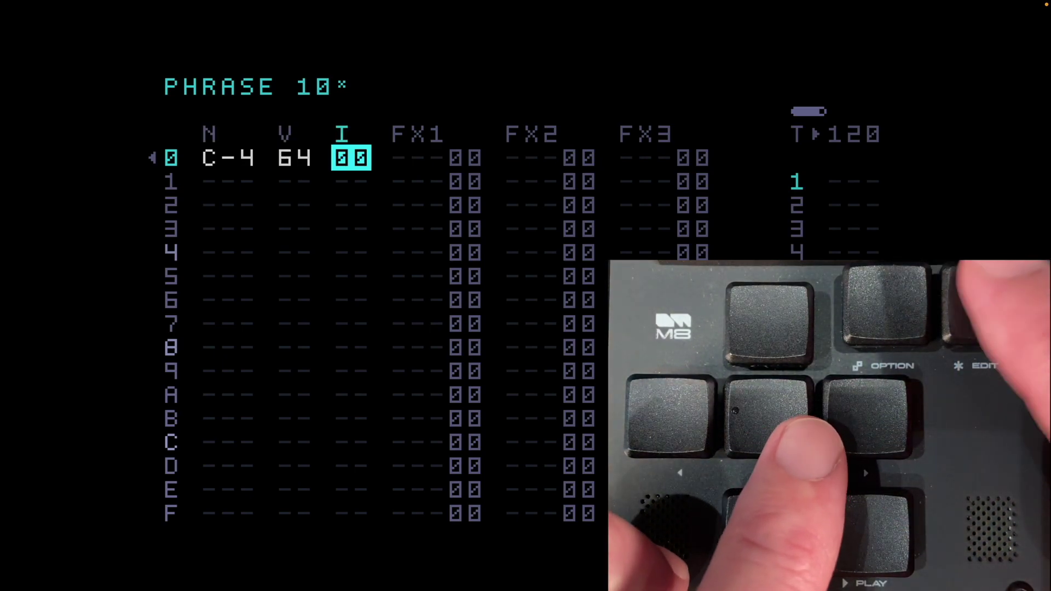
pyautogui.hotkey('x', 'Right')
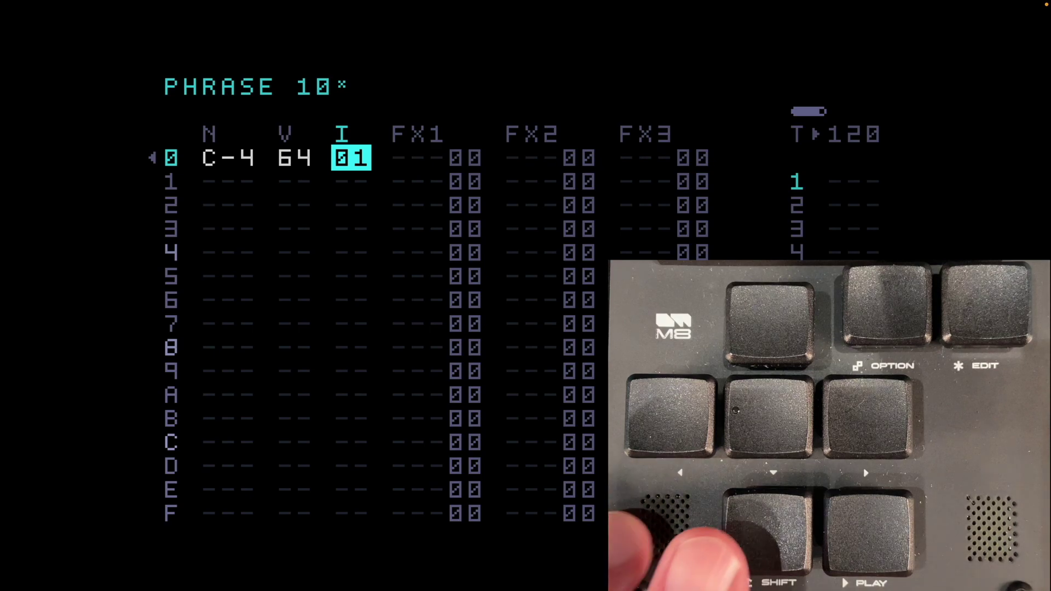
pyautogui.hotkey('shift', 'Right')
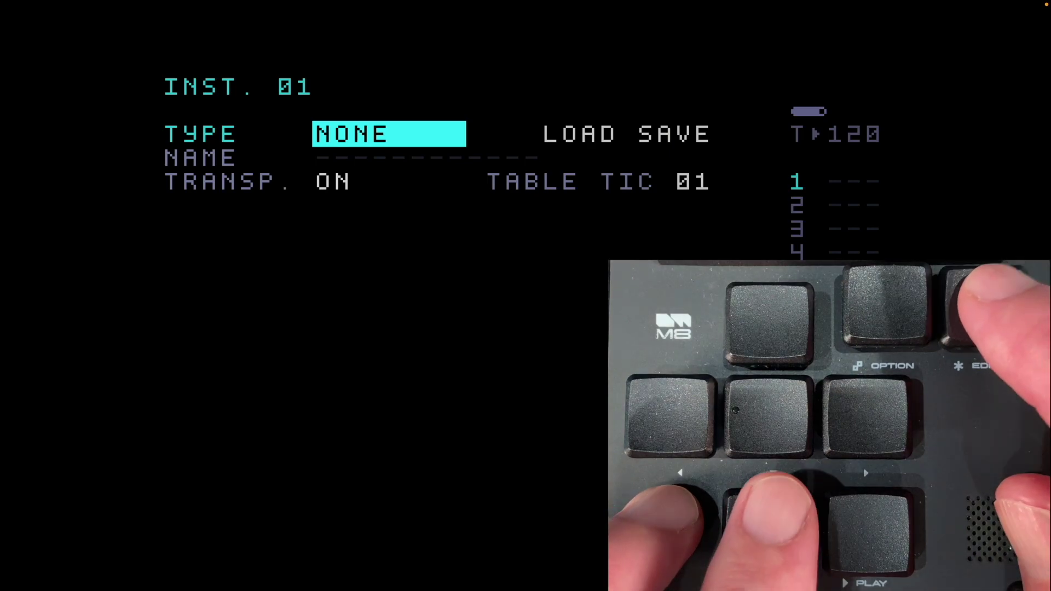
# Set instrument 01's type to SAMPLER and bring up the sample browser
pyautogui.hotkey('x', 'Right')
pyautogui.hotkey('x', 'Right')
pyautogui.hotkey('x', 'Right')
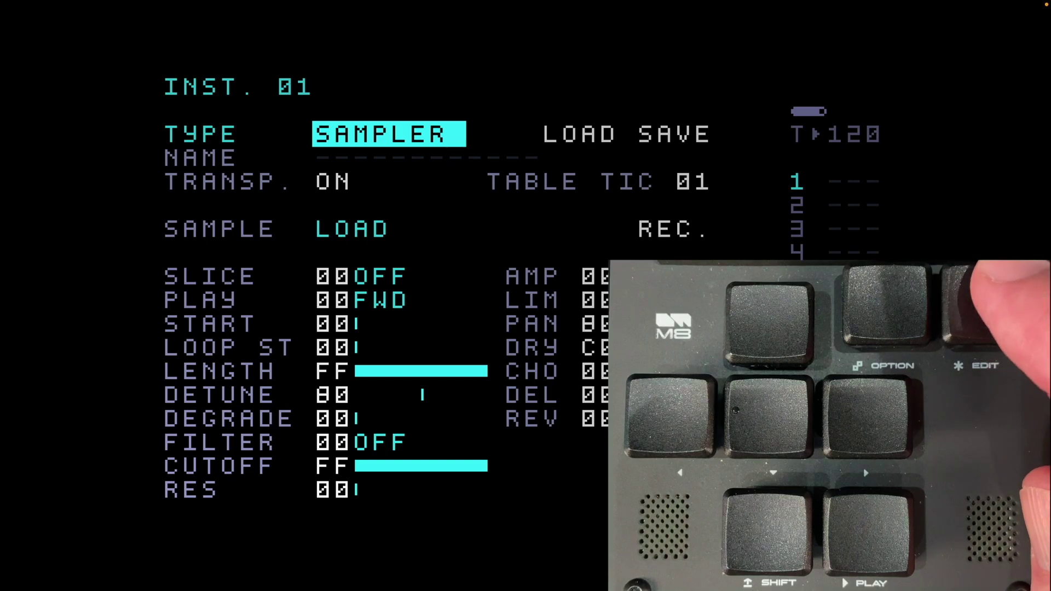
pyautogui.press('Right')
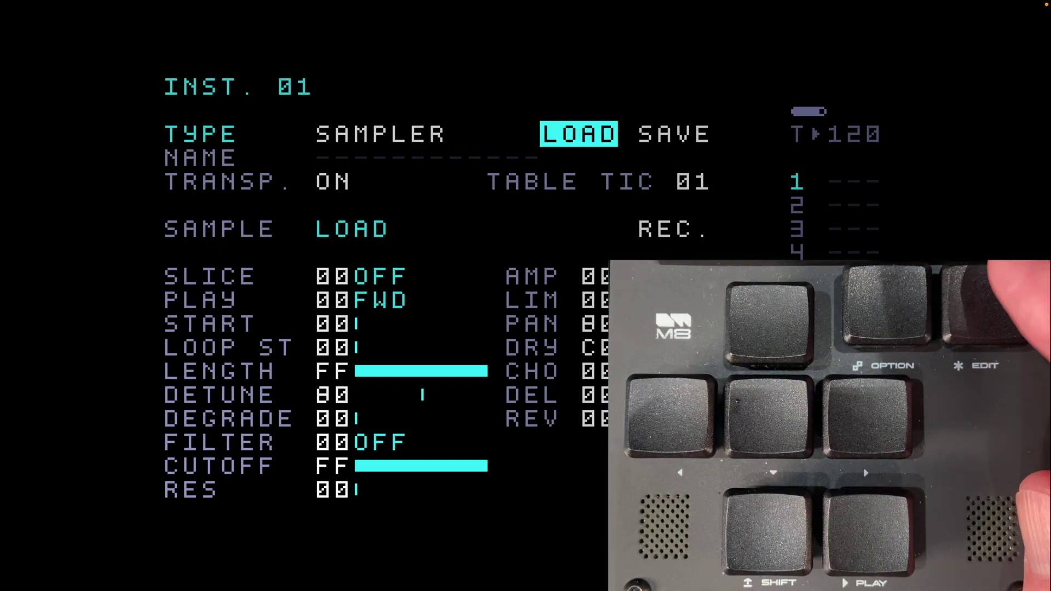
pyautogui.press('x')
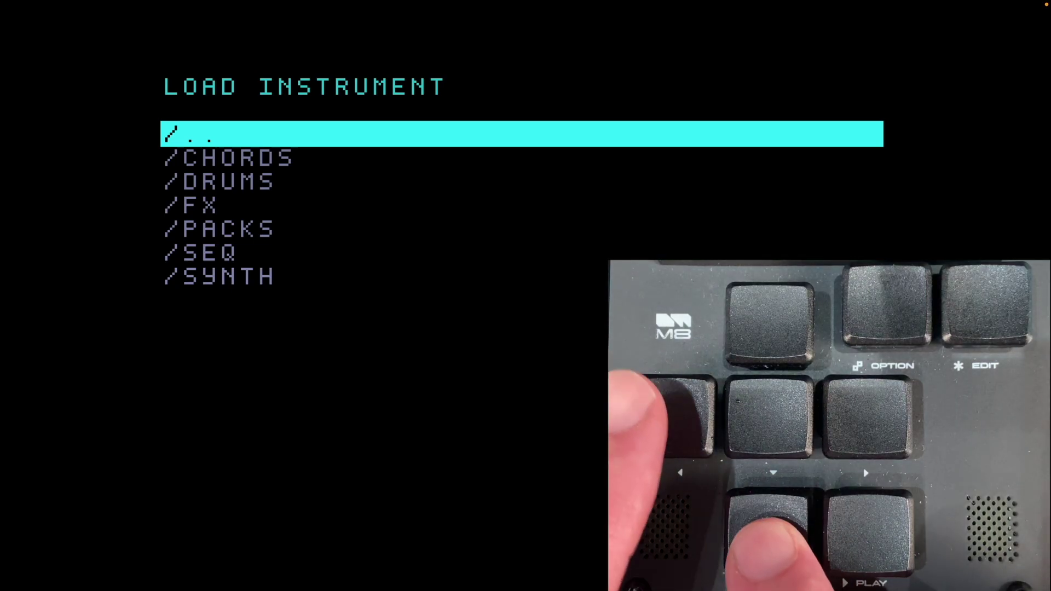
# Load KICK (10).WAV from /SAMPLES/PACKS/ELECTRONISOUNDS/KICKS into instrument 01
pyautogui.press('Left')
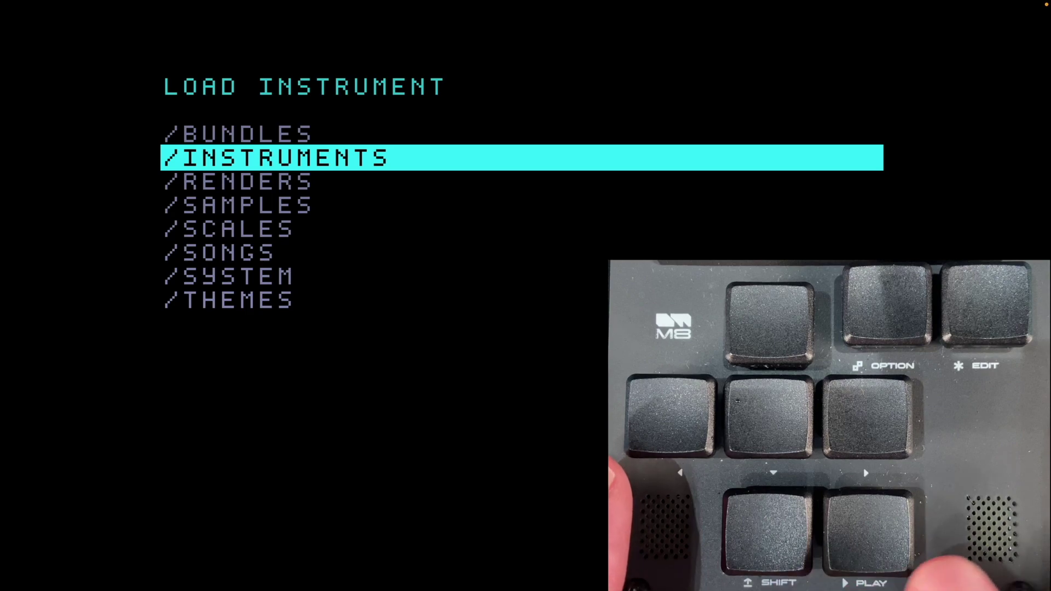
pyautogui.press('Down')
pyautogui.press('Down')
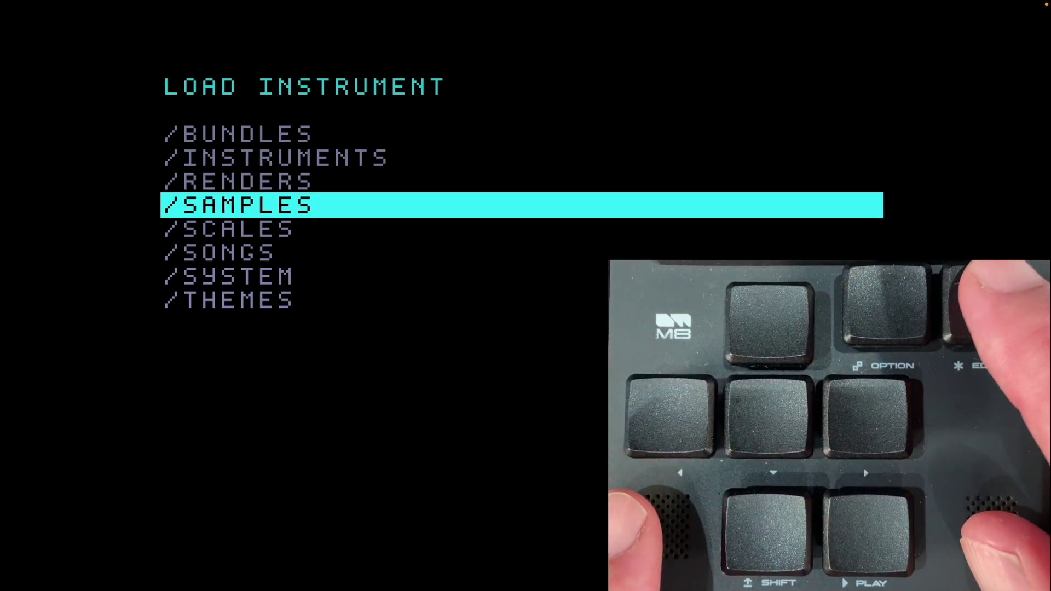
pyautogui.press('Return')
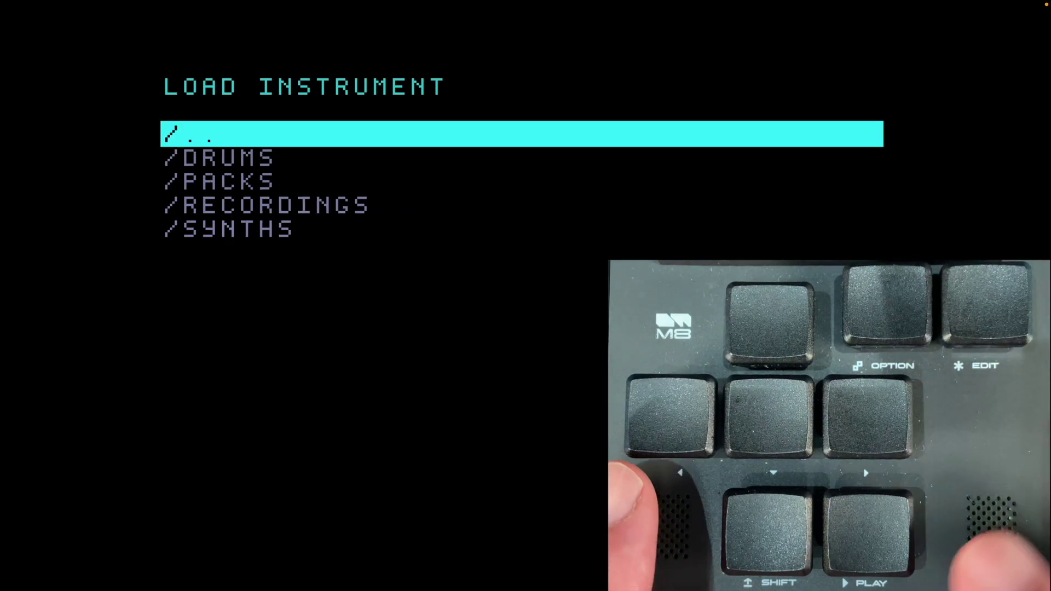
pyautogui.press('Down')
pyautogui.press('Down')
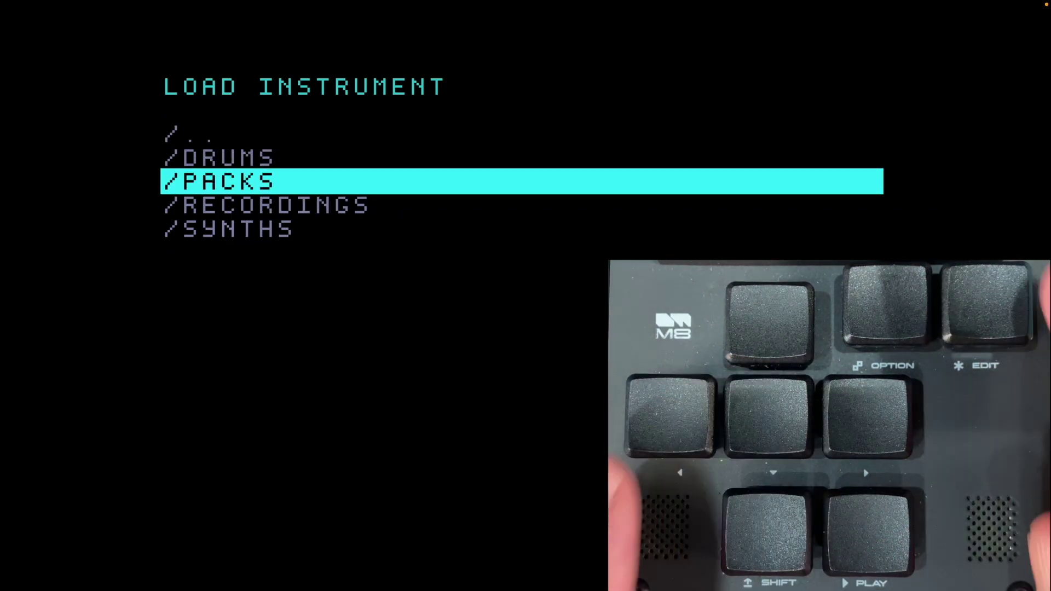
pyautogui.press('Return')
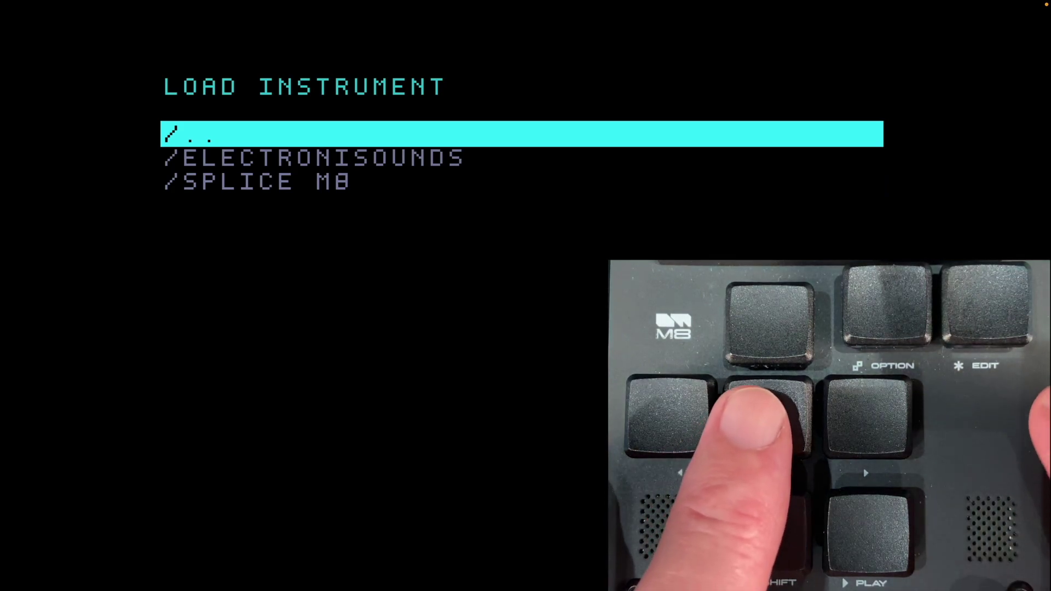
pyautogui.press('Down')
pyautogui.press('Return')
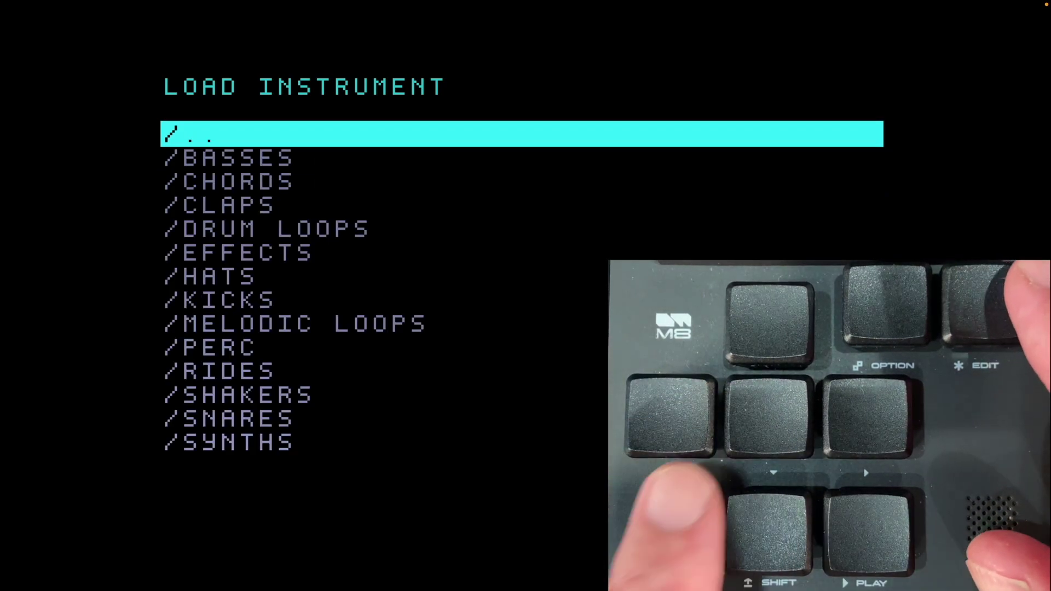
pyautogui.press('Down')
pyautogui.press('Down')
pyautogui.press('Down')
pyautogui.press('Down')
pyautogui.press('Down')
pyautogui.press('Down')
pyautogui.press('Down')
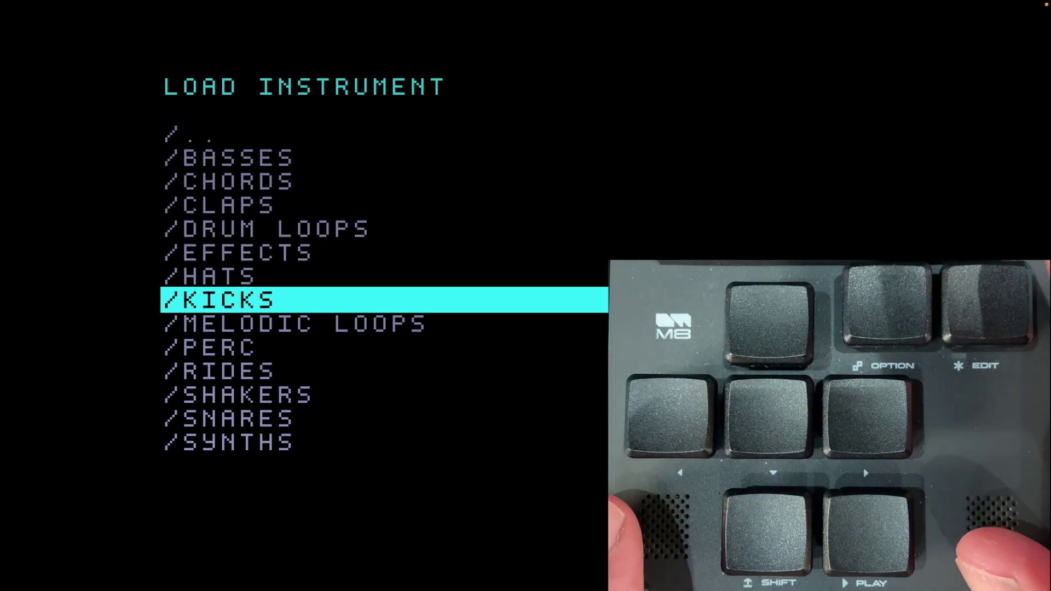
pyautogui.press('Return')
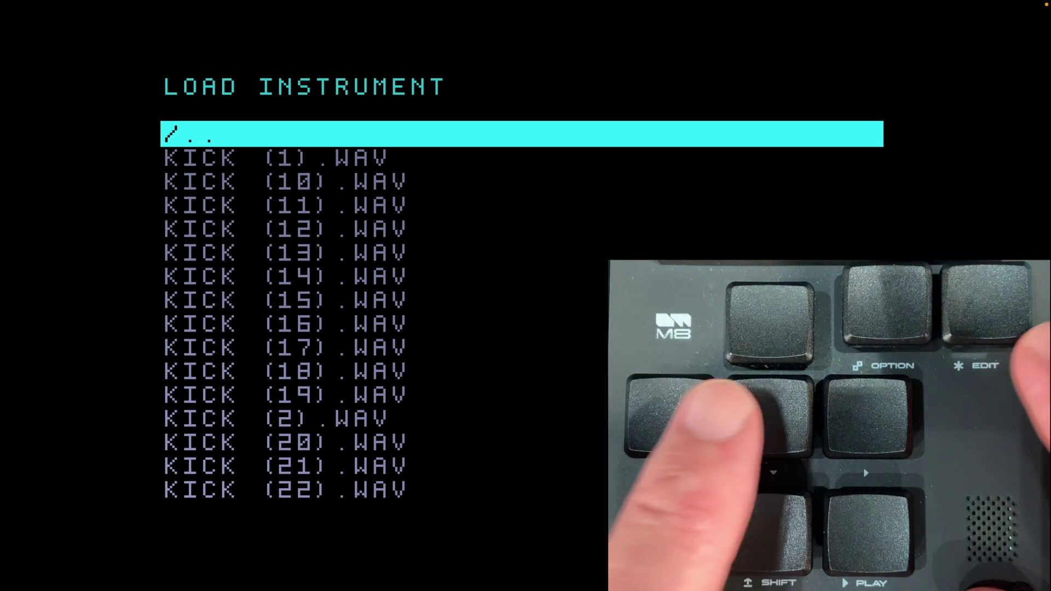
pyautogui.press('Down')
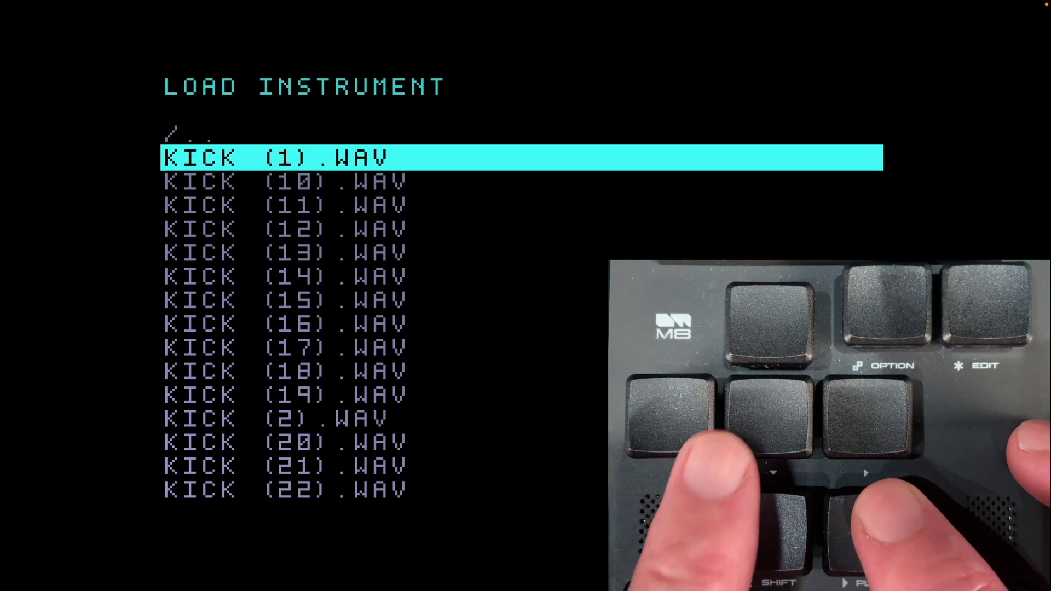
pyautogui.press('Down')
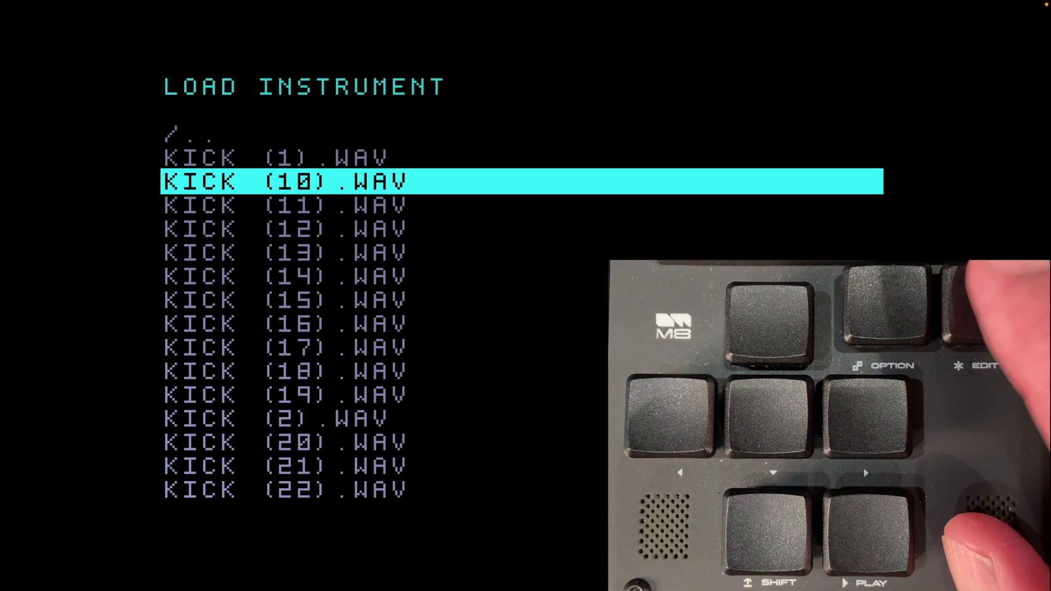
pyautogui.press('x')
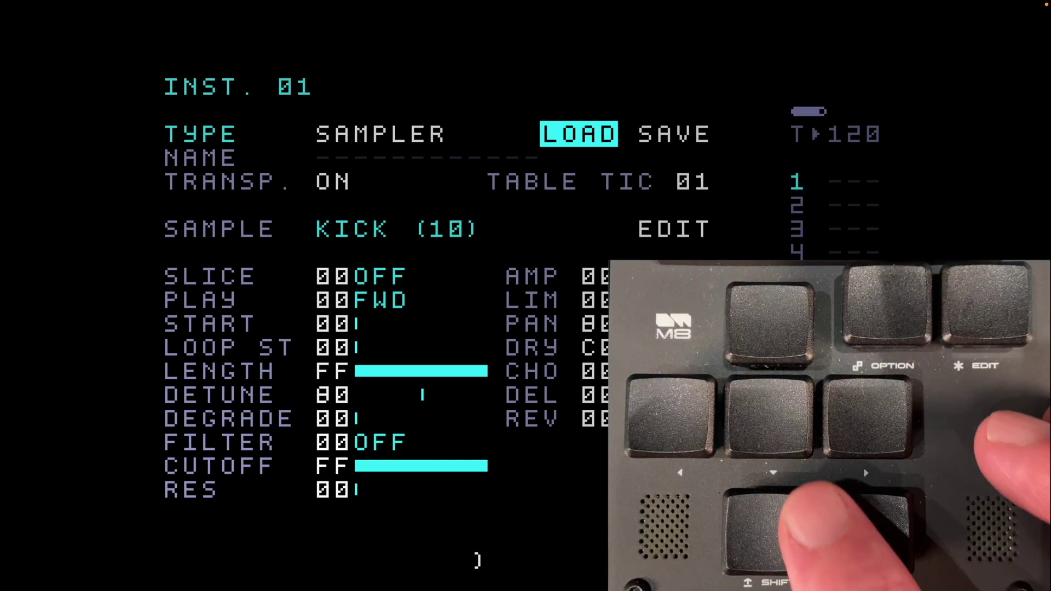
# Spell the name KICK into instrument 01's NAME field with the character grid
pyautogui.press('Down')
pyautogui.press('Left')
pyautogui.press('Left')
pyautogui.press('Left')
pyautogui.press('Left')
pyautogui.press('Left')
pyautogui.press('Left')
pyautogui.press('Left')
pyautogui.press('Left')
pyautogui.press('Left')
pyautogui.press('Left')
pyautogui.press('Left')
pyautogui.press('Left')
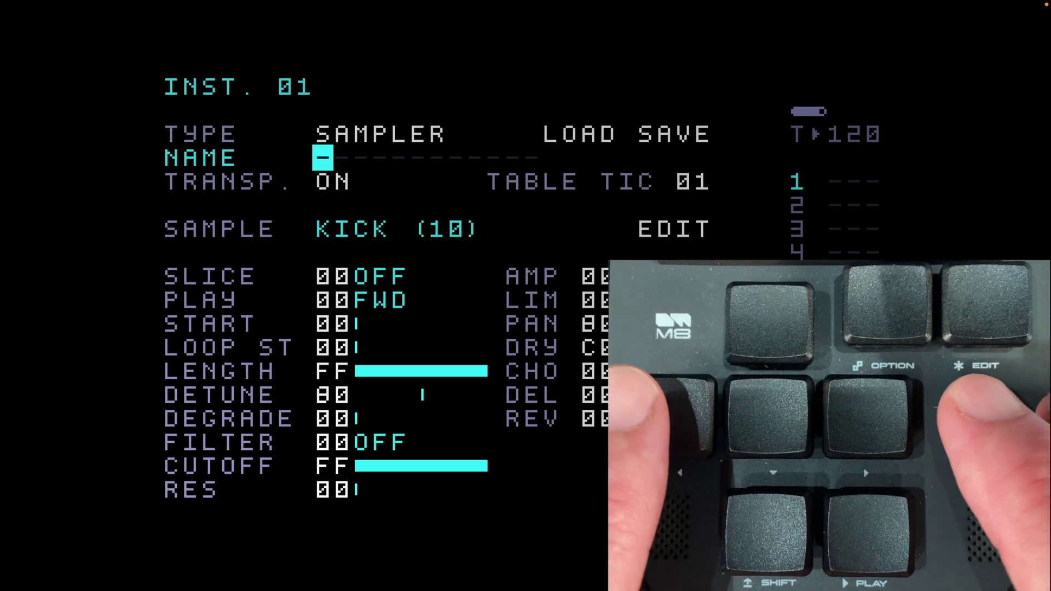
pyautogui.press('x')
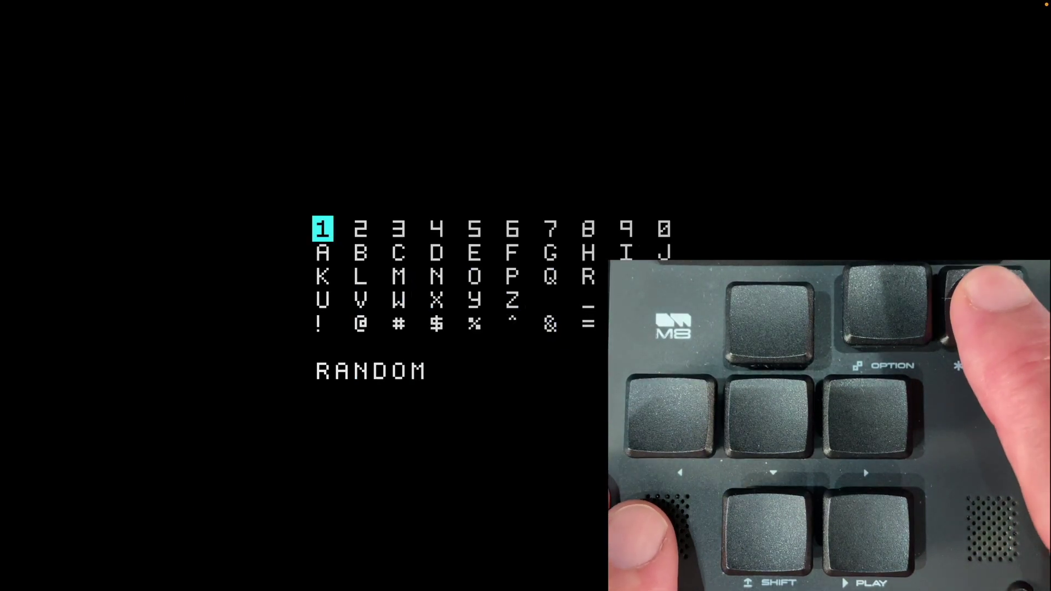
pyautogui.press('Down')
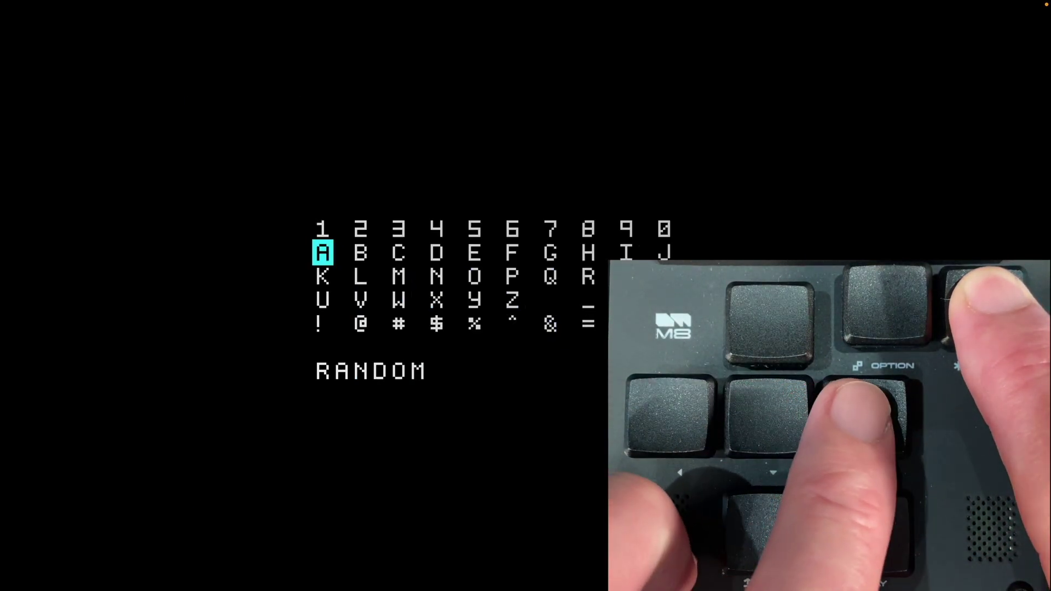
pyautogui.press('Right')
pyautogui.press('Right')
pyautogui.press('Right')
pyautogui.press('Right')
pyautogui.press('Right')
pyautogui.press('Down')
pyautogui.press('Left')
pyautogui.press('Left')
pyautogui.press('Left')
pyautogui.press('Left')
pyautogui.press('Left')
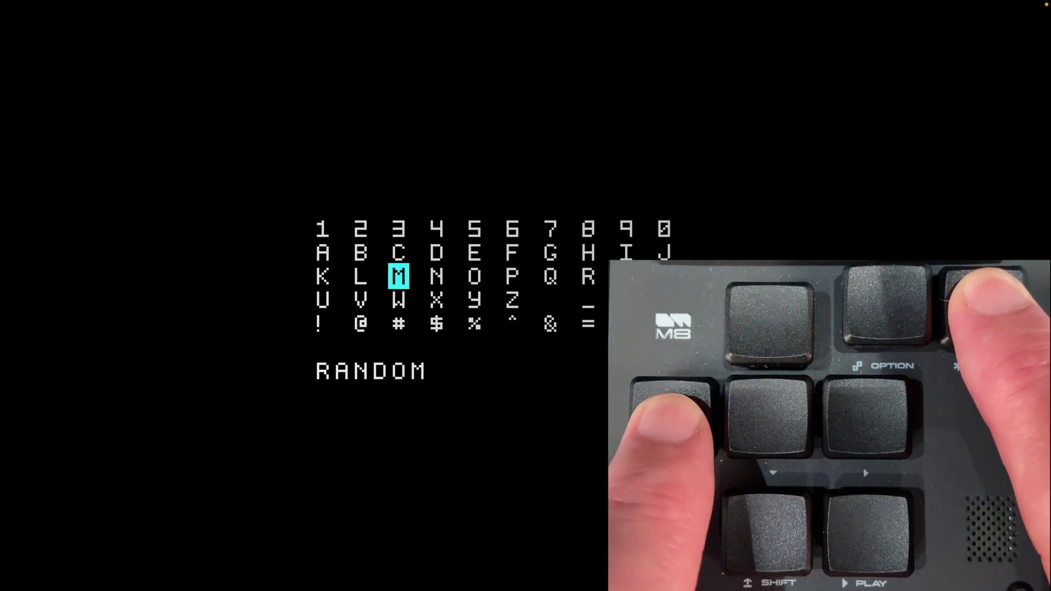
pyautogui.press('x')
pyautogui.press('x')
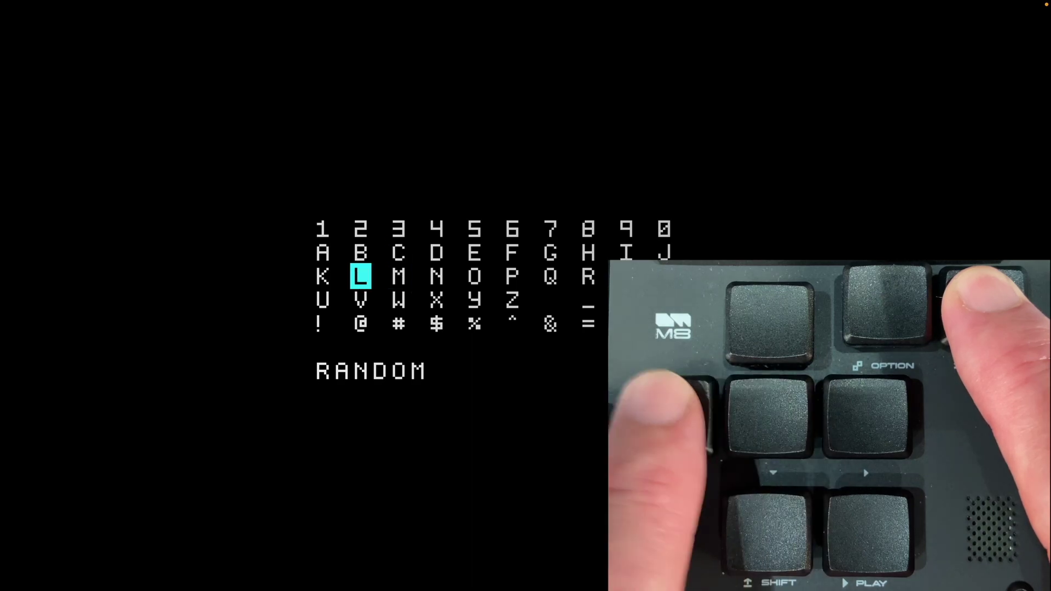
pyautogui.press('Left')
pyautogui.press('x')
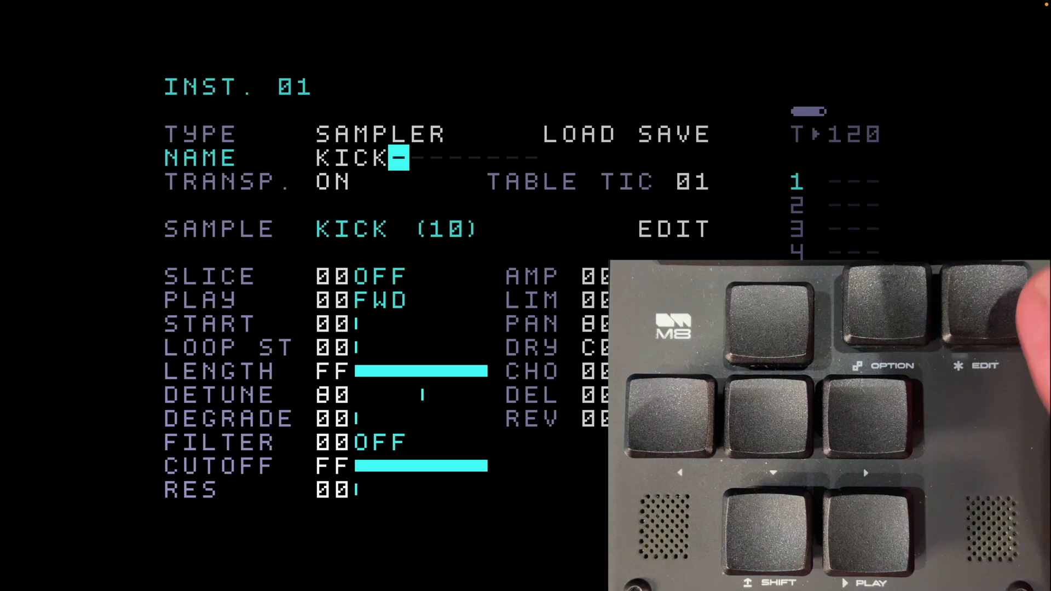
# Return to phrase 10 and preview its single C-4 kick
pyautogui.hotkey('shift', 'Left')
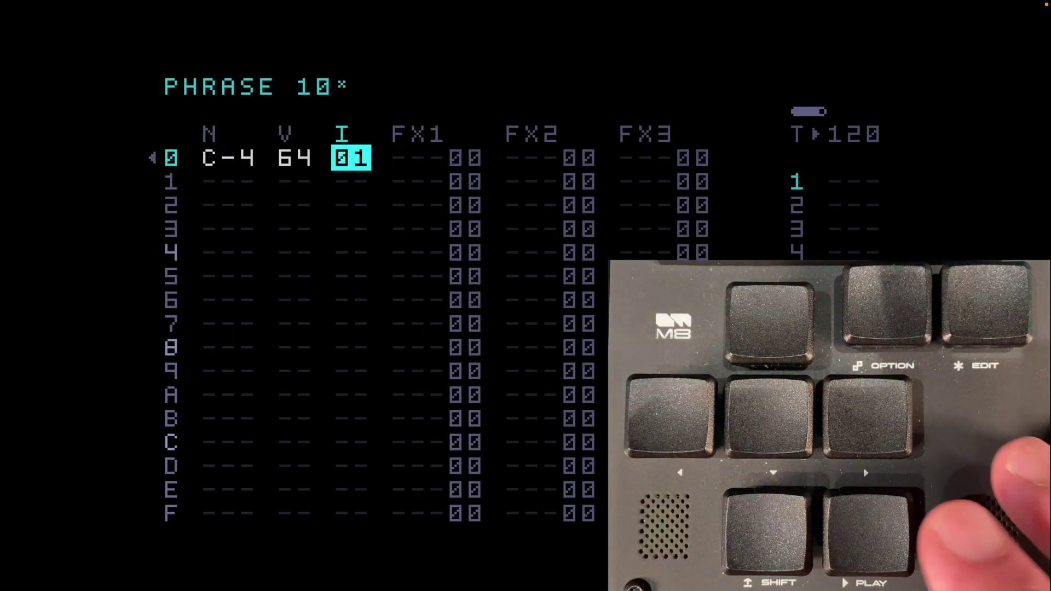
pyautogui.press('space')
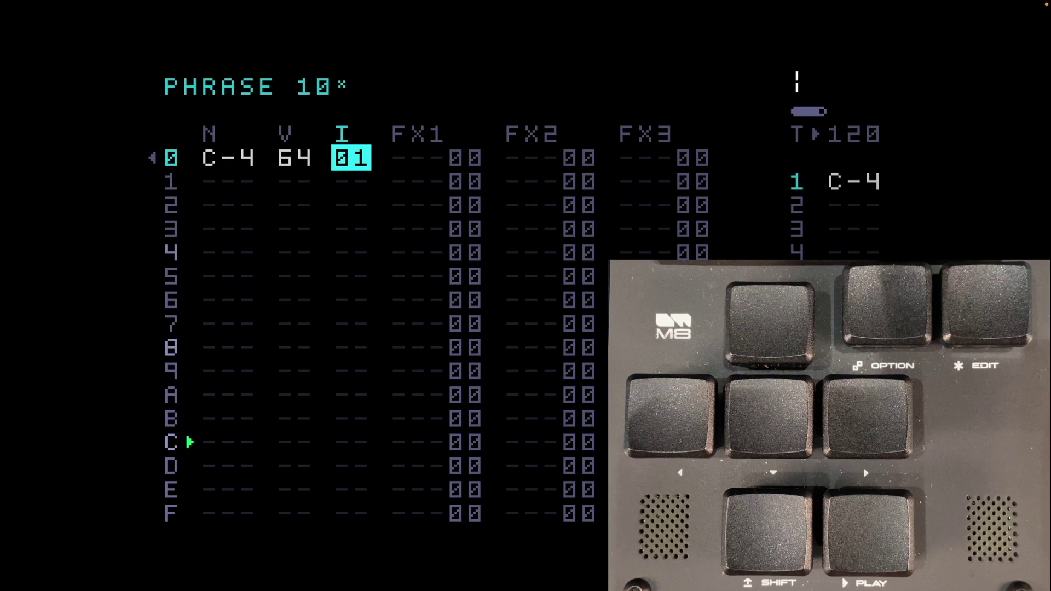
pyautogui.press('space')
# Select phrase 10's note column from row 0 through row F
pyautogui.press('Left')
pyautogui.press('Left')
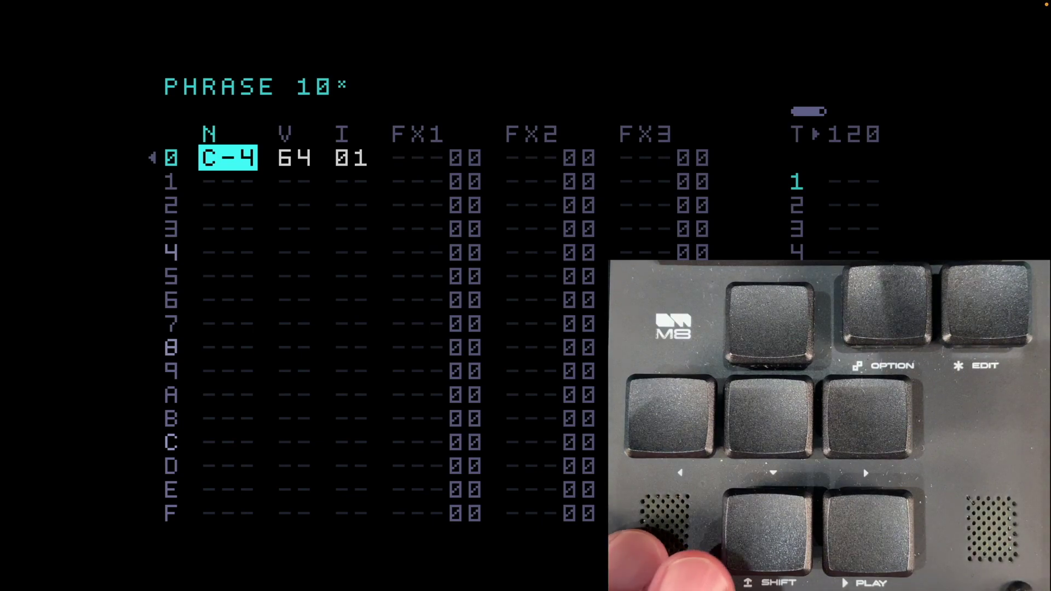
pyautogui.press('shift+option')
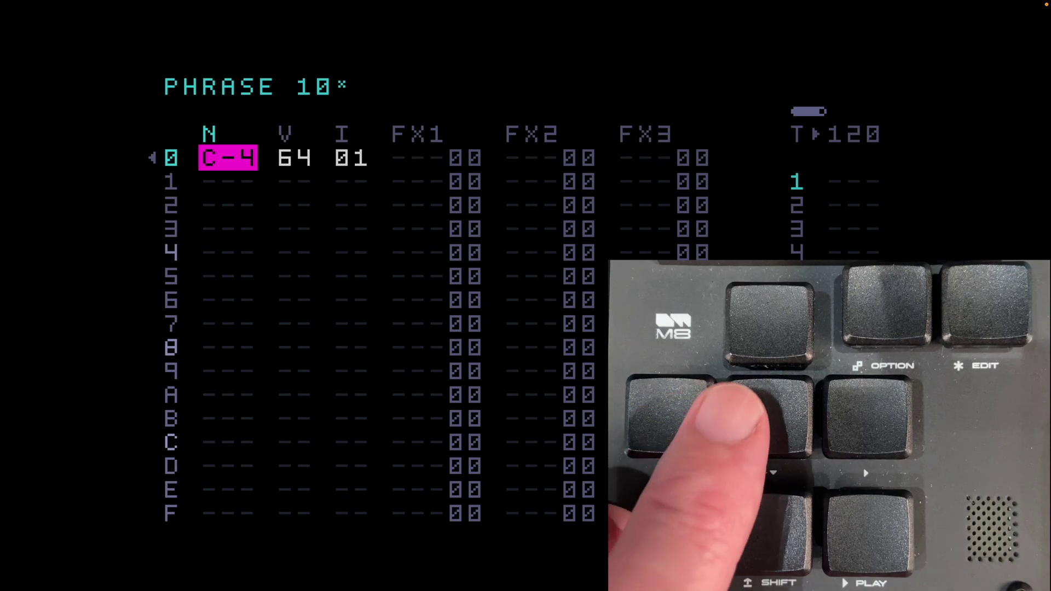
pyautogui.press('Down')
pyautogui.press('Down')
pyautogui.press('Down')
pyautogui.press('Down')
pyautogui.press('Down')
pyautogui.press('Down')
pyautogui.press('Down')
pyautogui.press('Down')
pyautogui.press('Down')
pyautogui.press('Down')
pyautogui.press('Down')
pyautogui.press('Down')
pyautogui.press('Down')
pyautogui.press('Down')
pyautogui.press('Down')
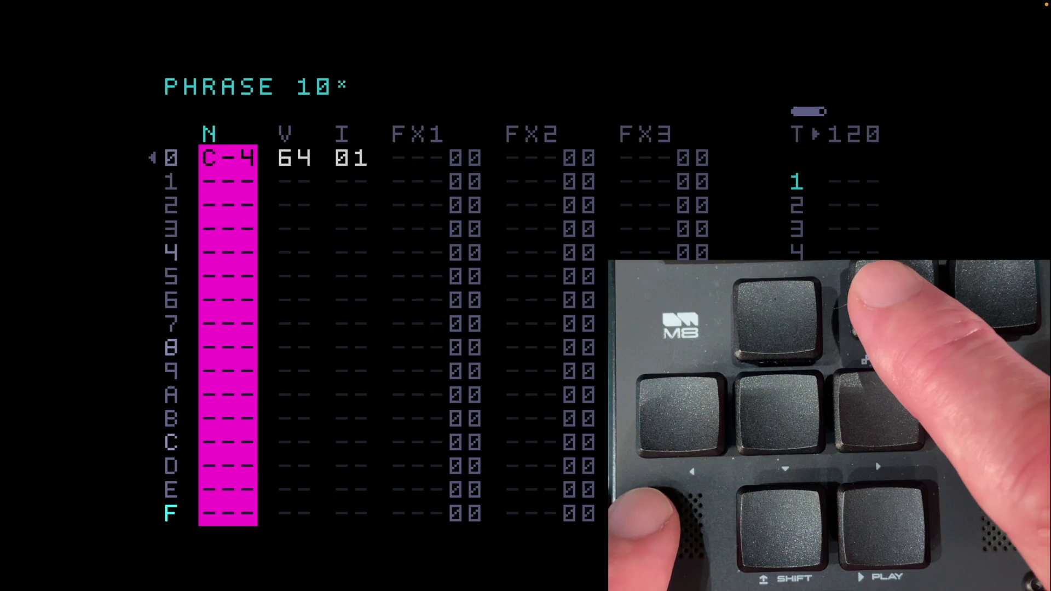
# Fill the selection with C-4 kicks spaced every fourth row (0, 4, 8, C), then audition it
pyautogui.hotkey('alt', 'Left')
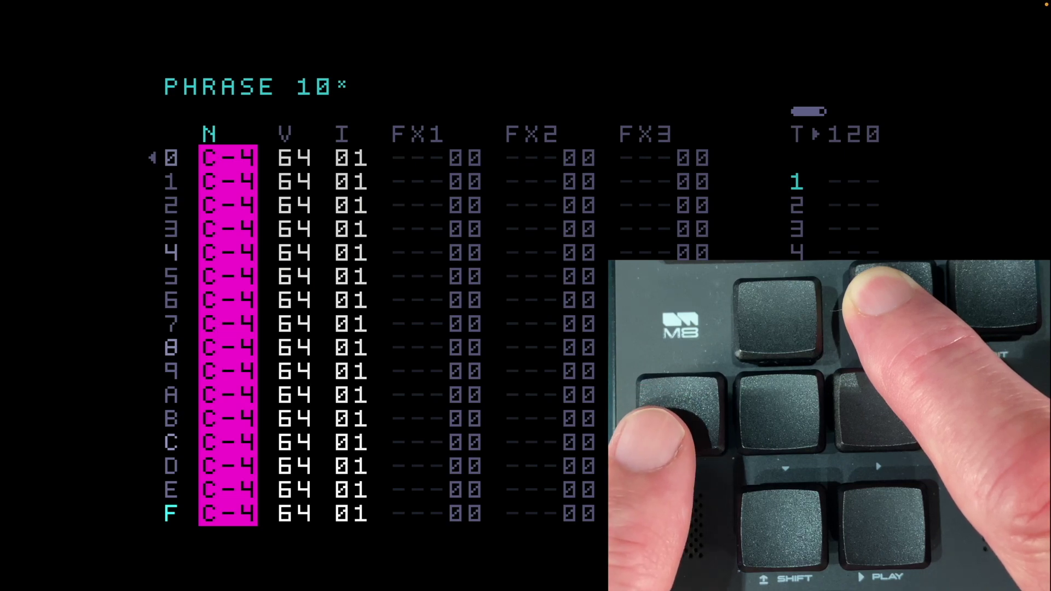
pyautogui.hotkey('alt', 'Left')
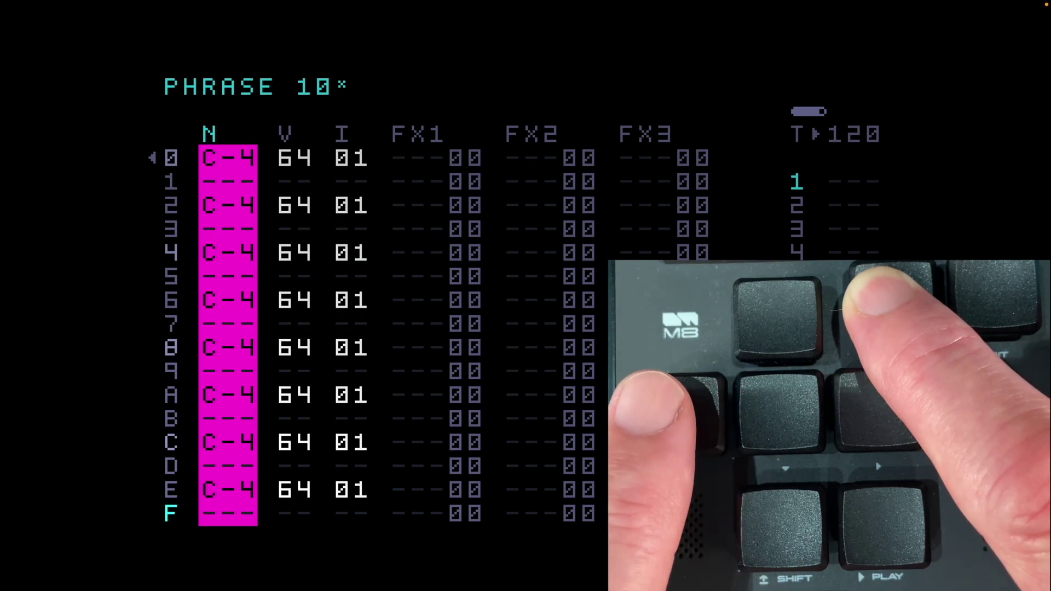
pyautogui.hotkey('alt', 'Left')
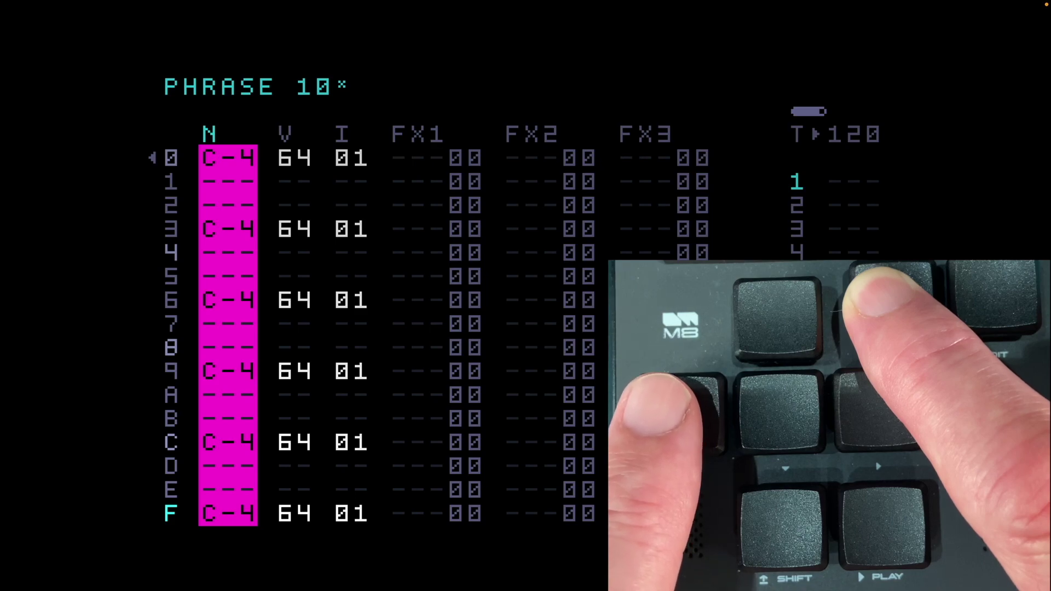
pyautogui.hotkey('alt', 'Left')
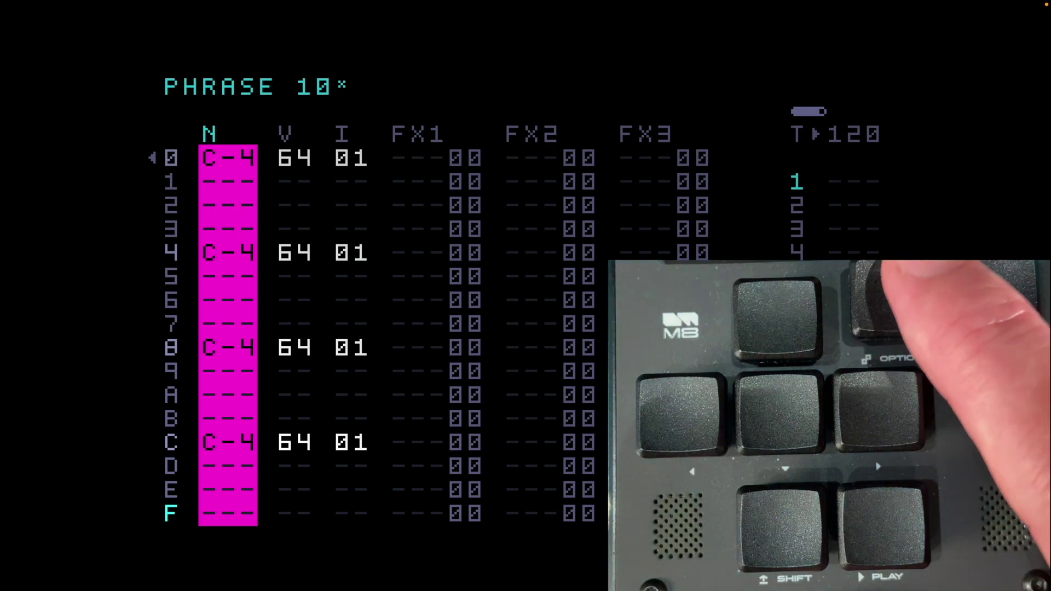
pyautogui.press('alt')
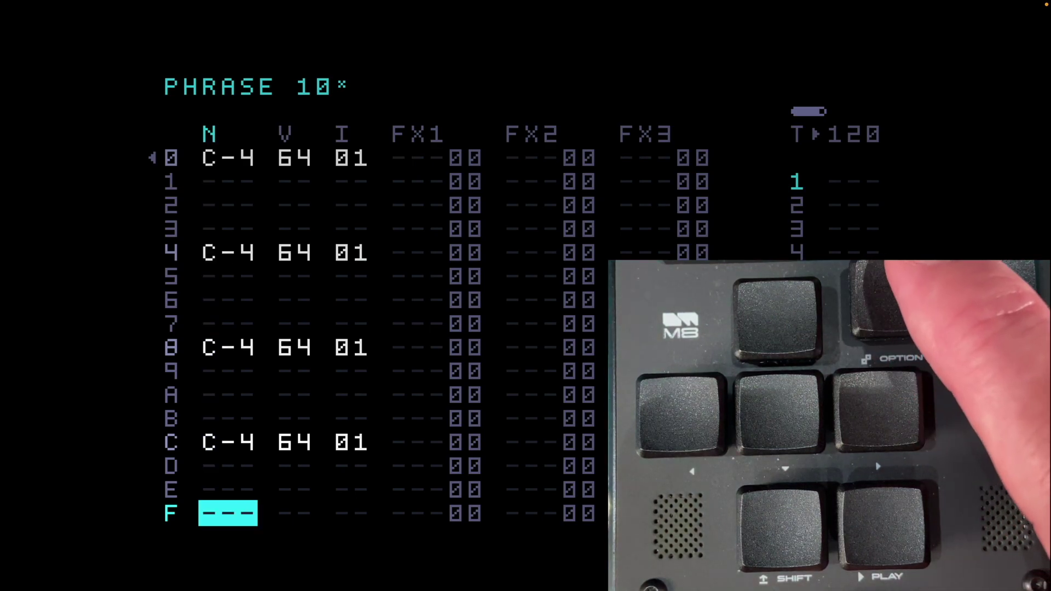
pyautogui.press('space')
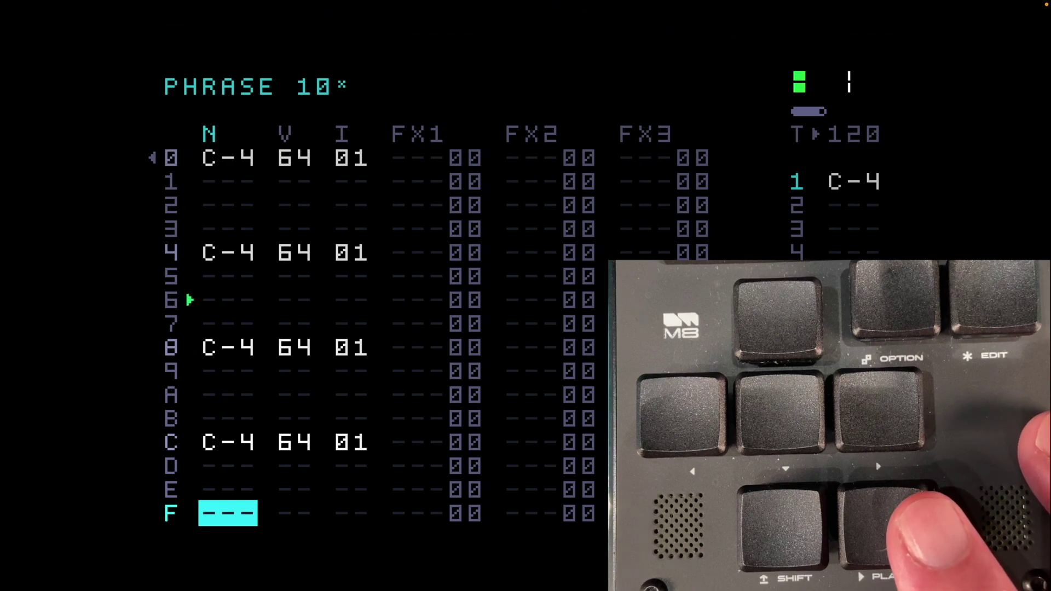
pyautogui.press('space')
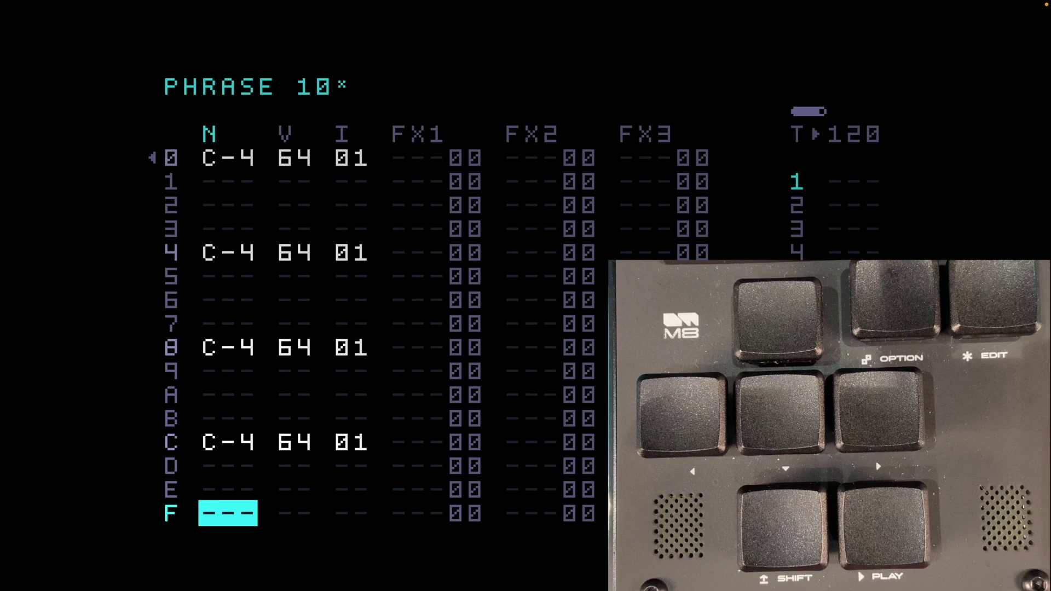
# Play phrase 10, then chain 10, then the song from row 00, and stop
pyautogui.press('space')
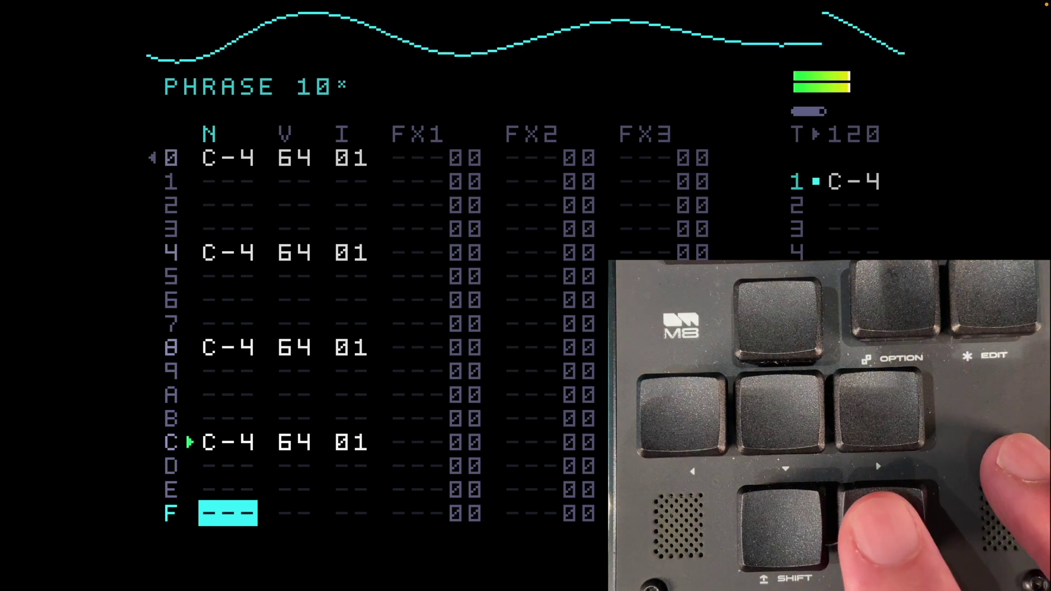
pyautogui.press('space')
pyautogui.hotkey('shift', 'Left')
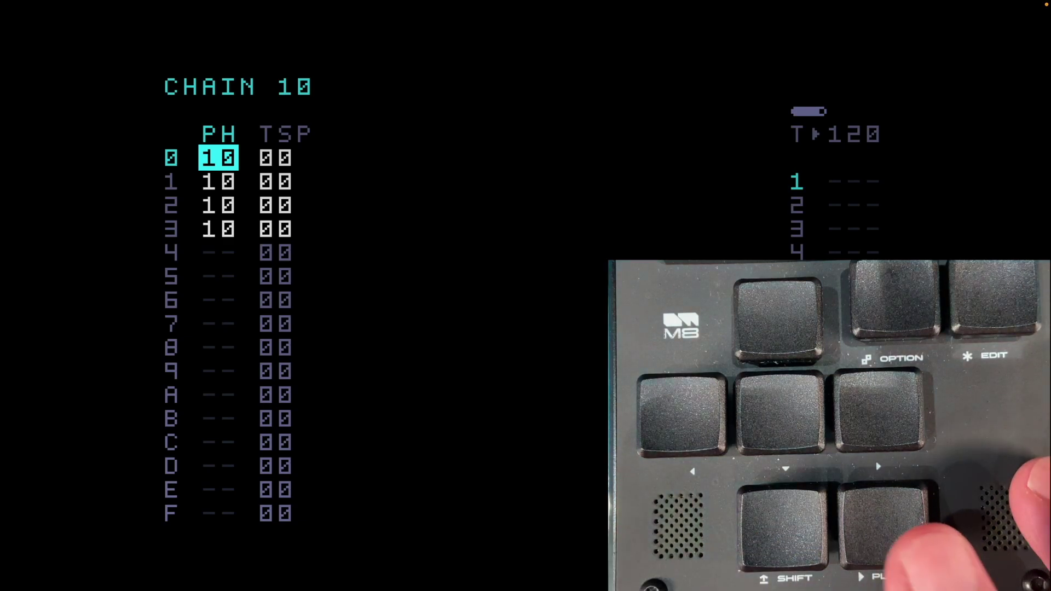
pyautogui.press('space')
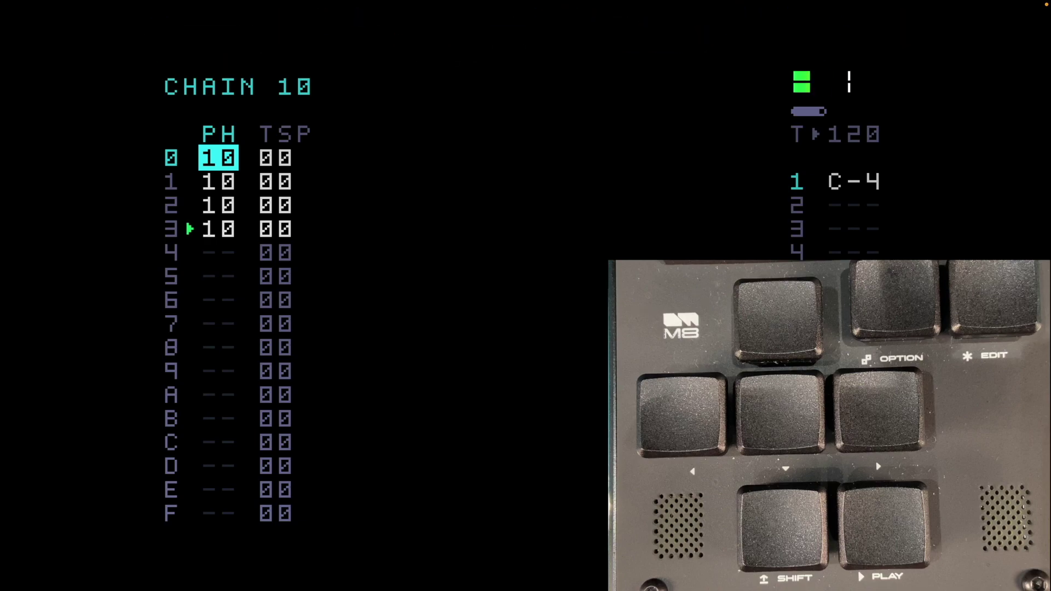
pyautogui.hotkey('shift', 'Left')
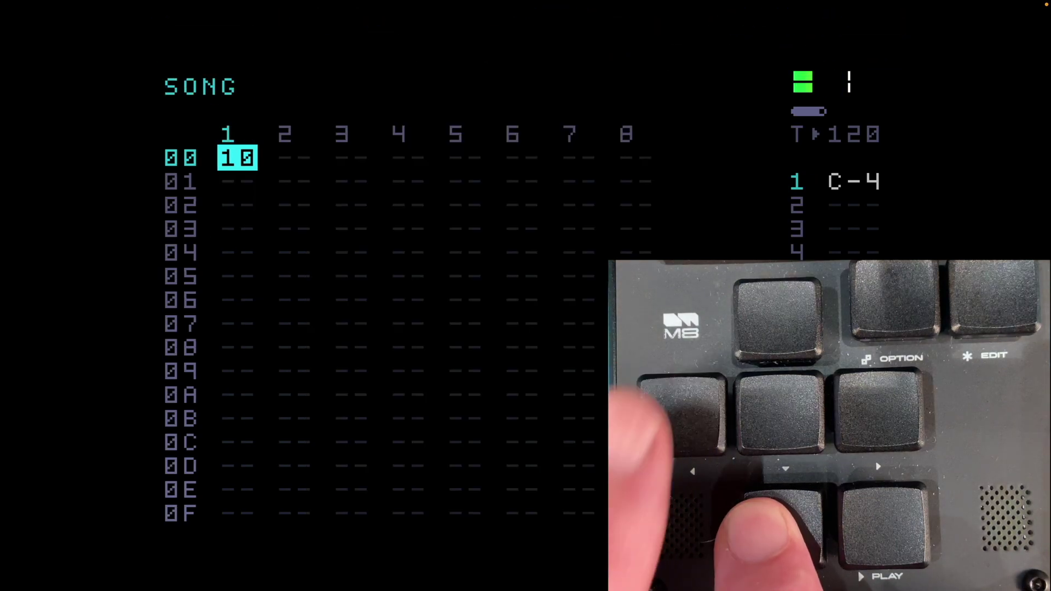
pyautogui.press('space')
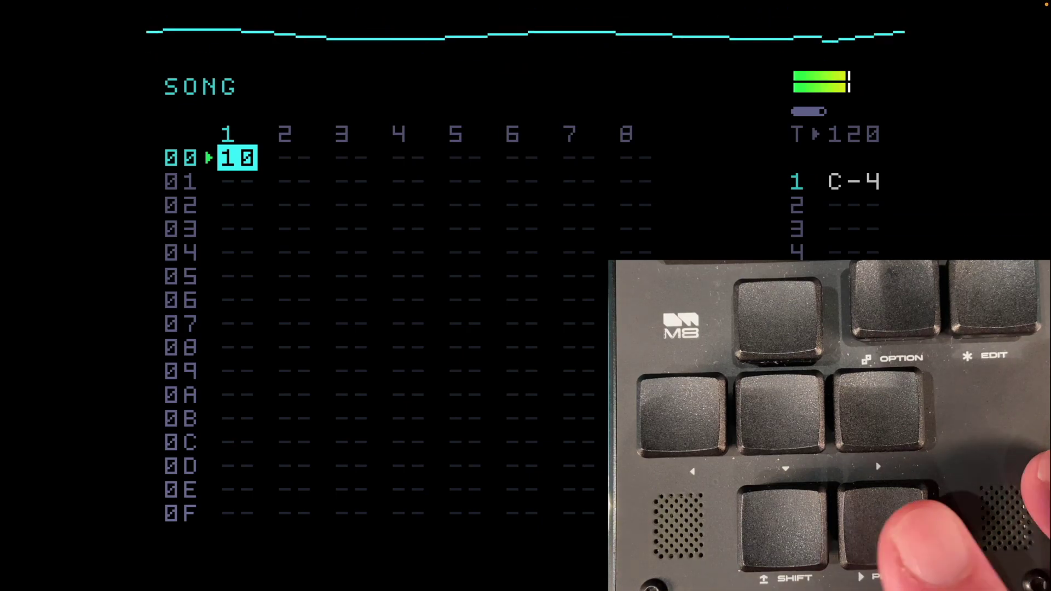
pyautogui.press('space')
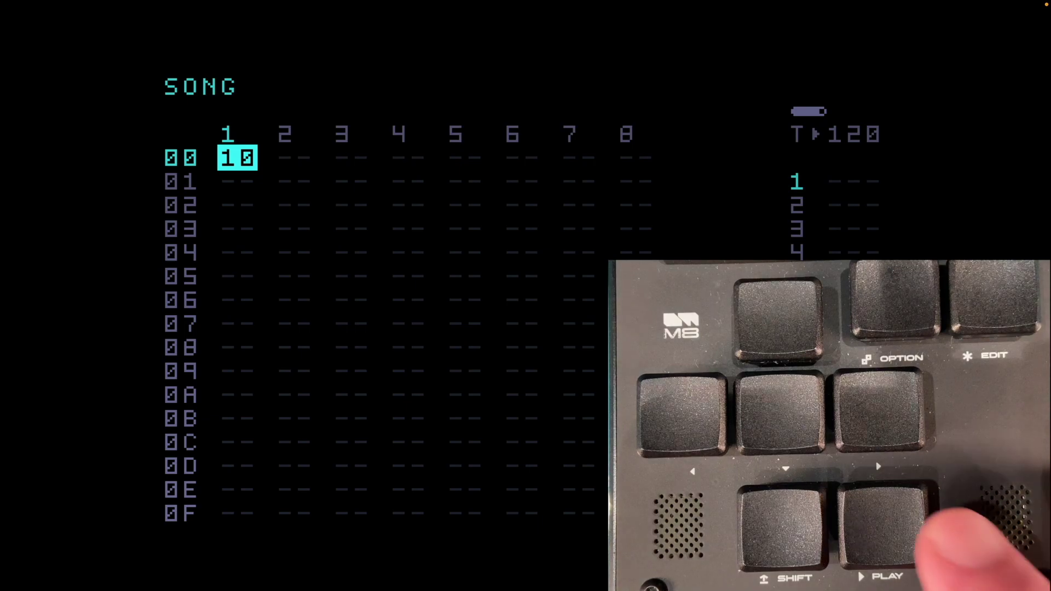
pyautogui.press('Down')
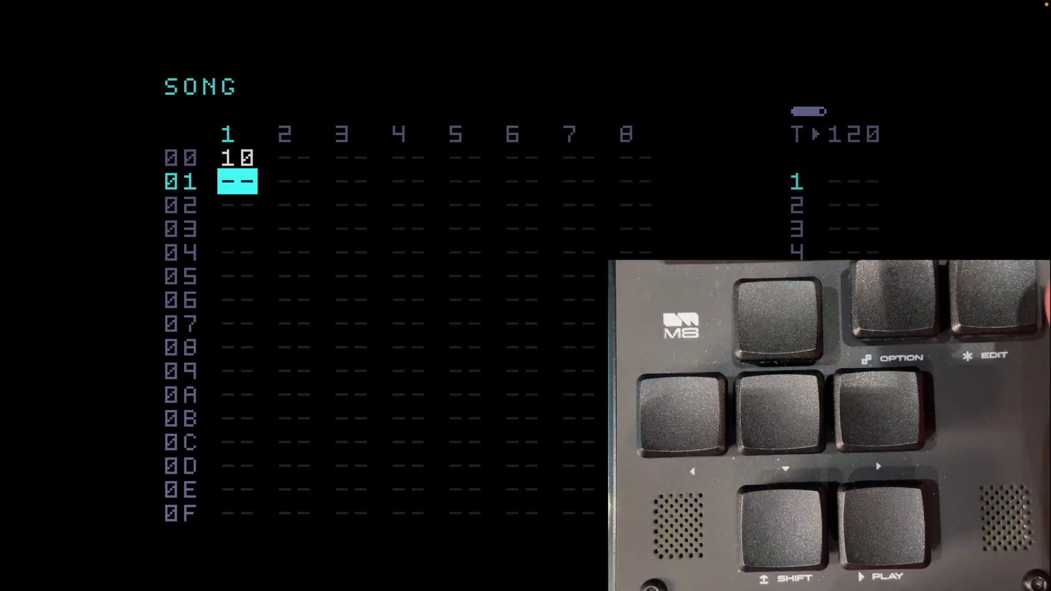
pyautogui.press('x')
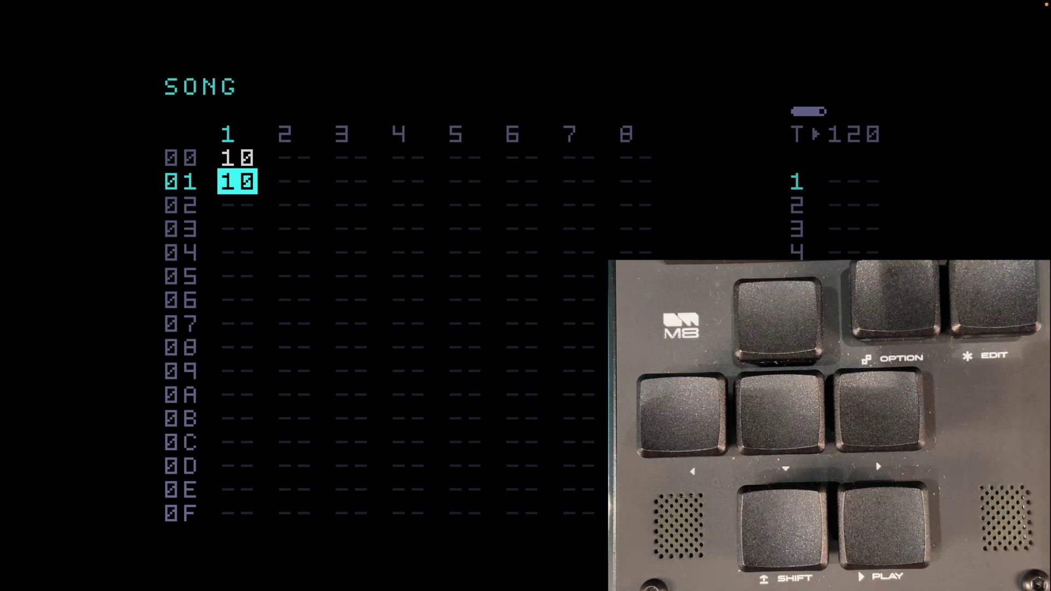
pyautogui.hotkey('ctrl', 'z')
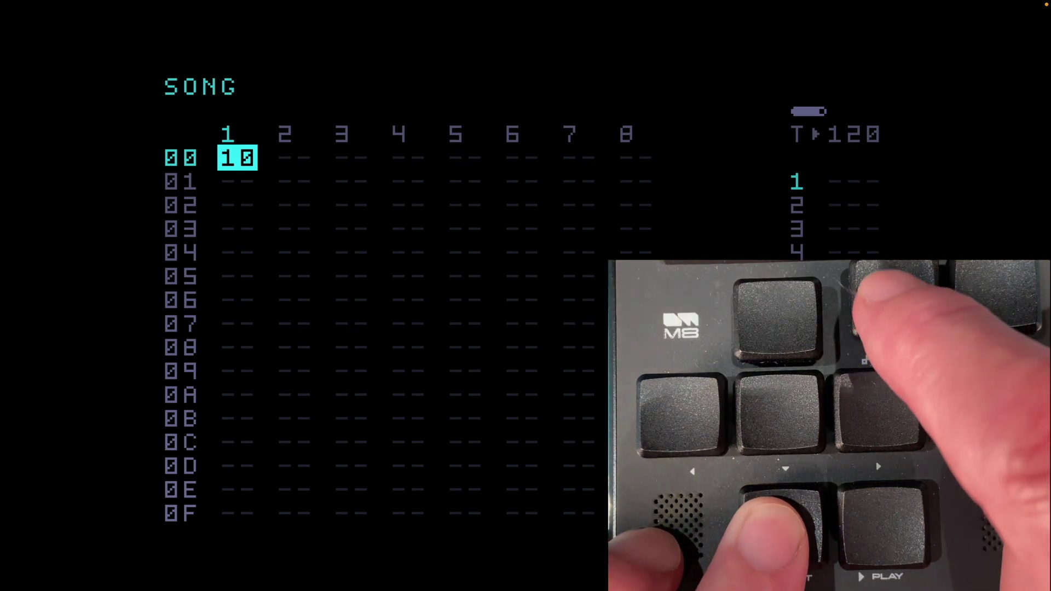
# Place chain 10 in song row 01 of track 1
pyautogui.hotkey('shift', 'alt')
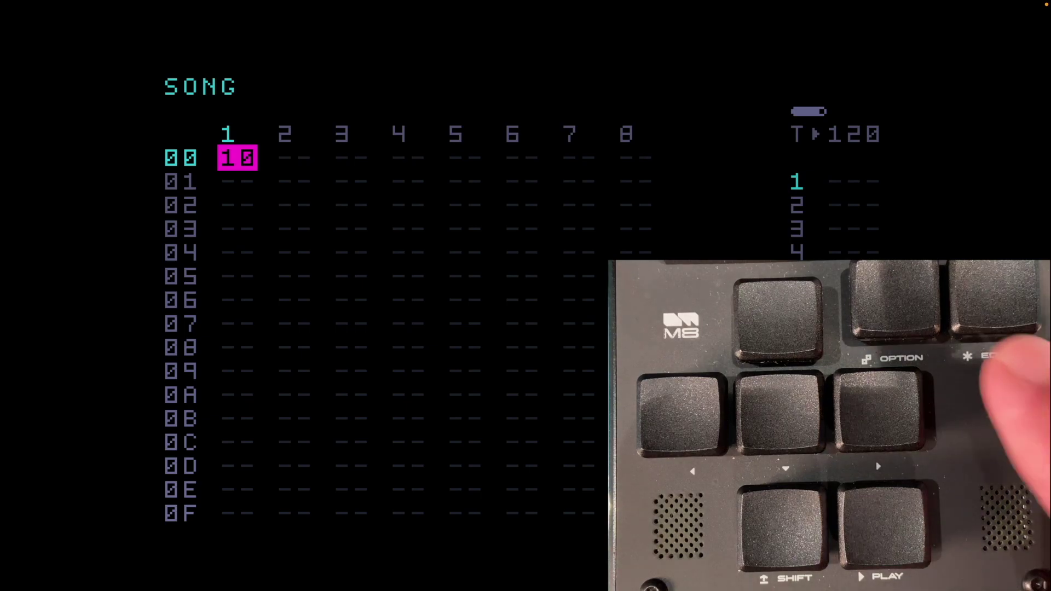
pyautogui.click(237, 181)
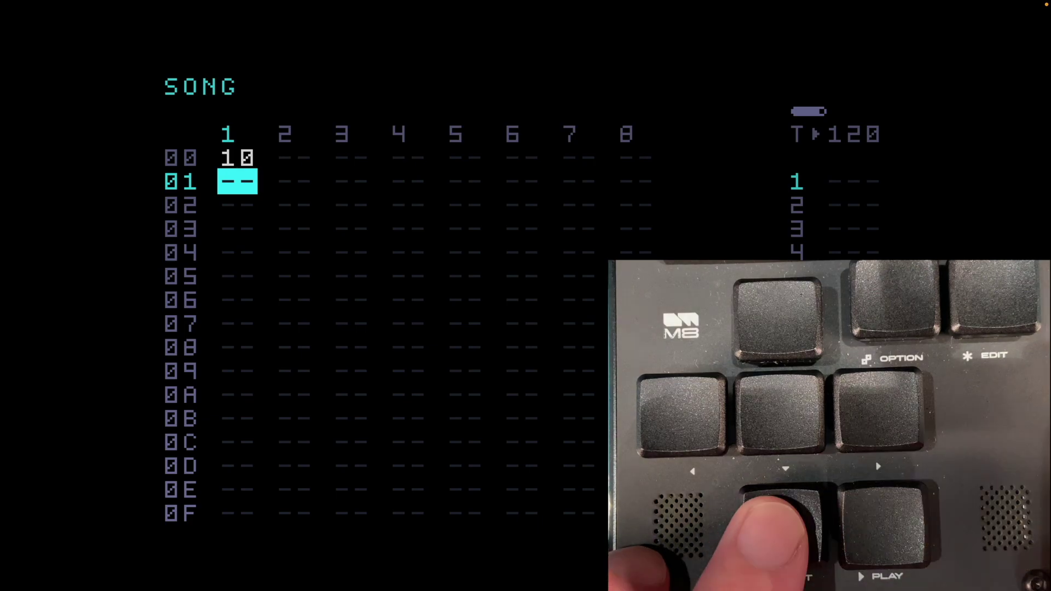
pyautogui.press('x')
pyautogui.press('Down')
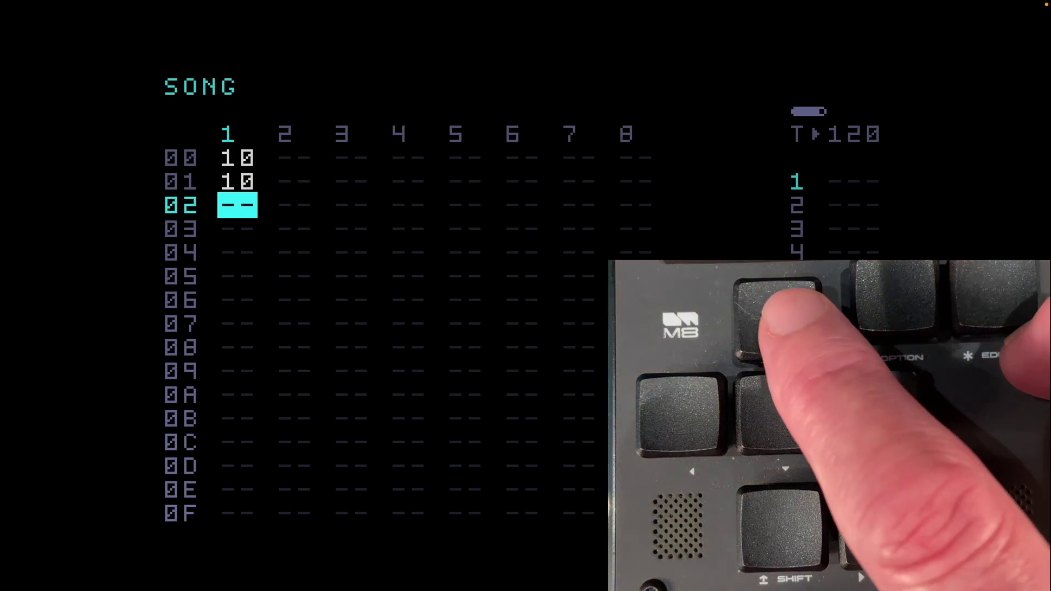
# Inspect chain 10 and phrase 10 from row 01, returning to the song view
pyautogui.press('Up')
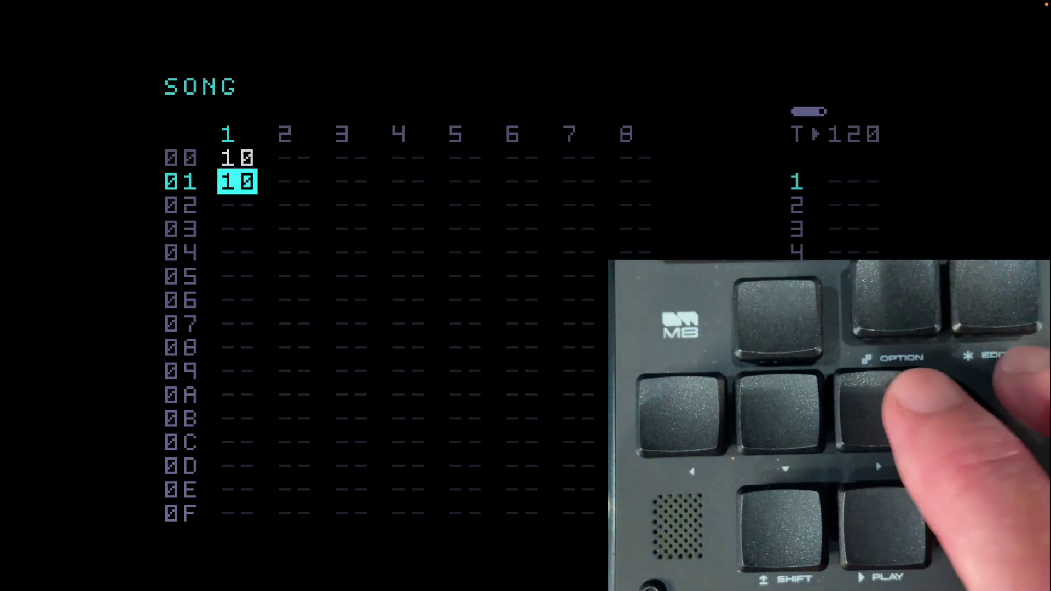
pyautogui.hotkey('shift', 'Right')
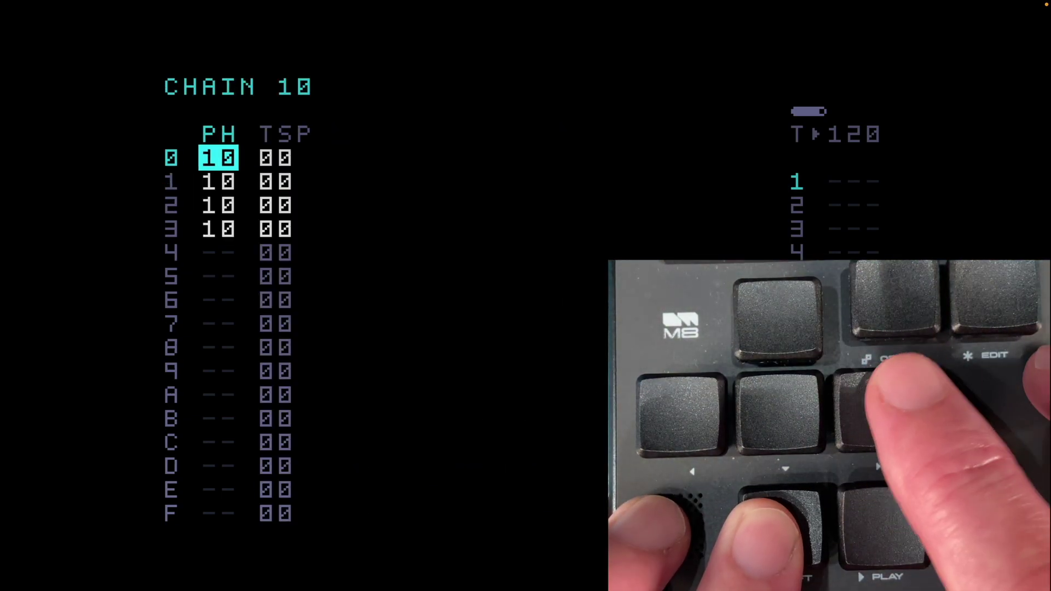
pyautogui.hotkey('shift', 'Right')
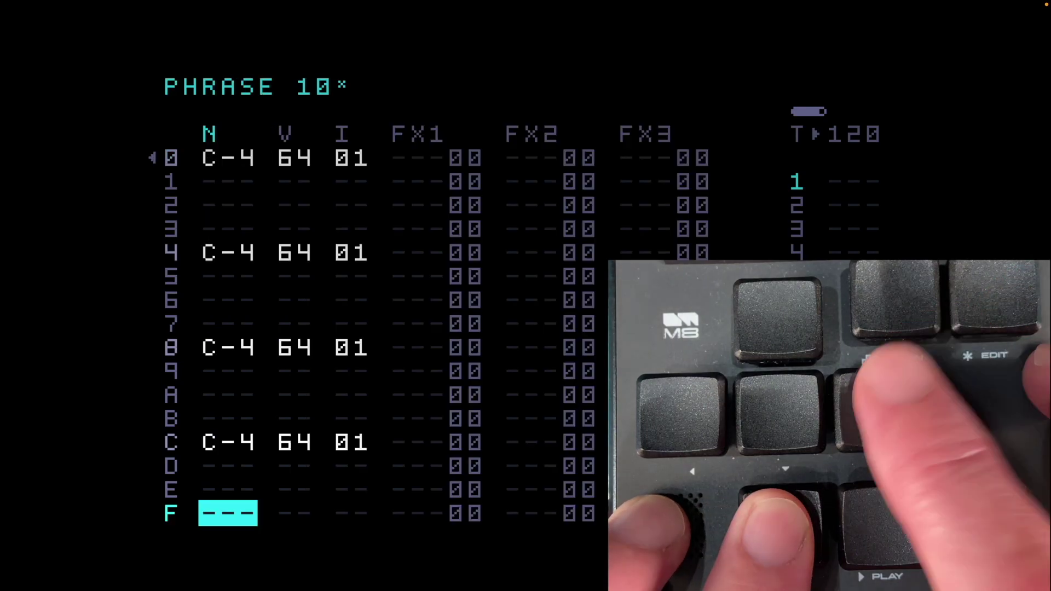
pyautogui.hotkey('shift', 'Left')
pyautogui.hotkey('shift', 'Left')
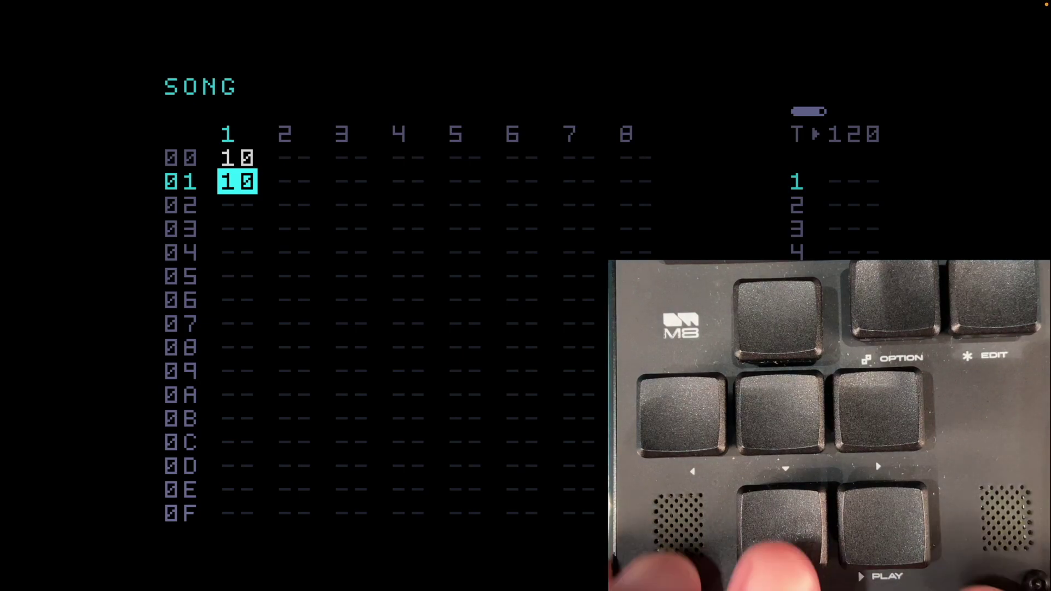
pyautogui.hotkey('shift', 'Right')
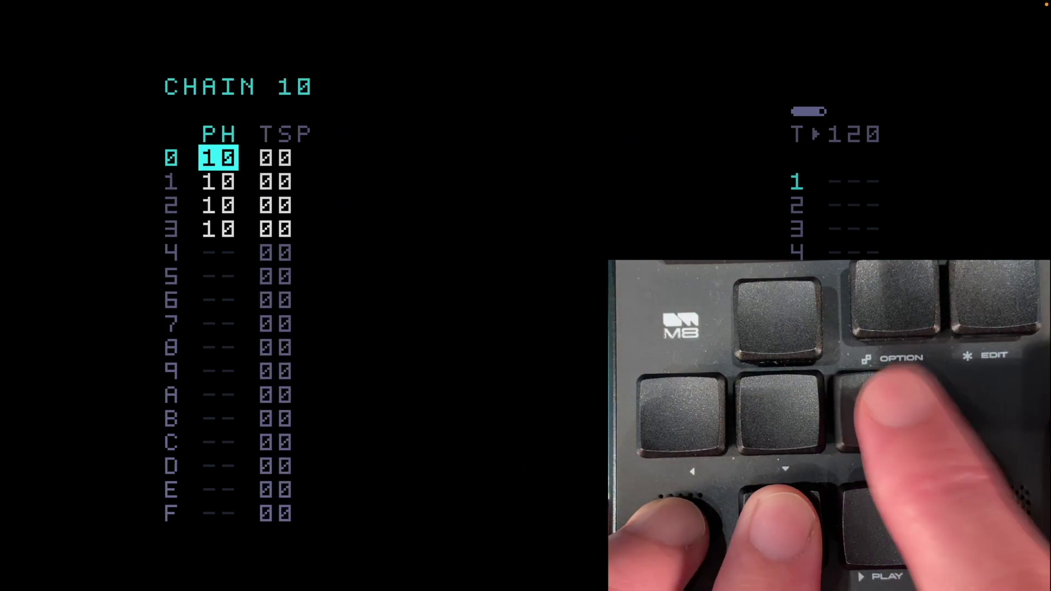
pyautogui.hotkey('shift', 'Right')
pyautogui.hotkey('shift', 'Left')
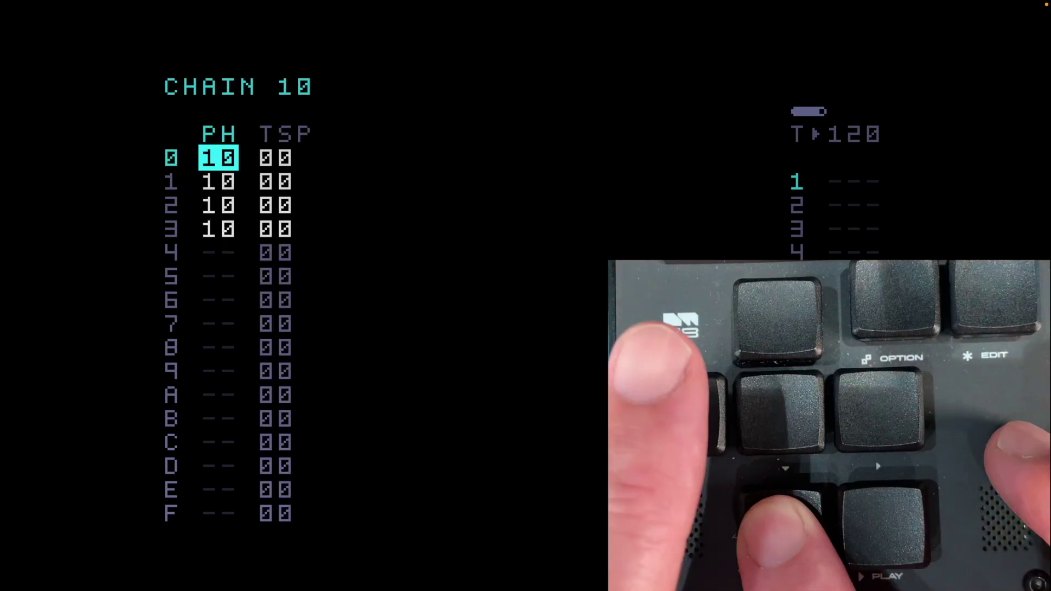
pyautogui.hotkey('shift', 'Left')
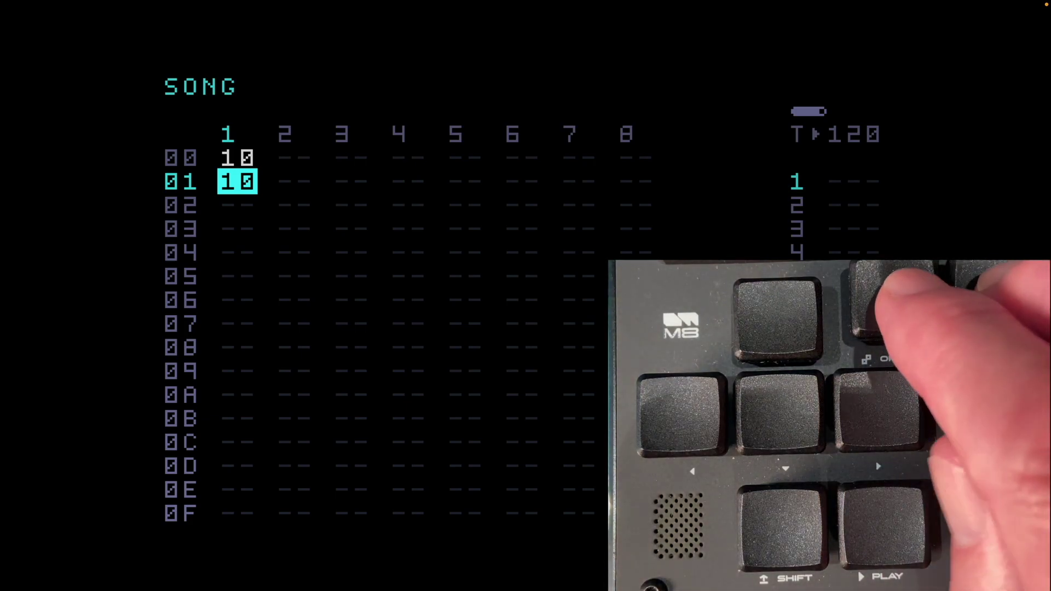
# Delete row 01's chain and replace row 00's chain 10 with its clone, chain 11
pyautogui.press('Delete')
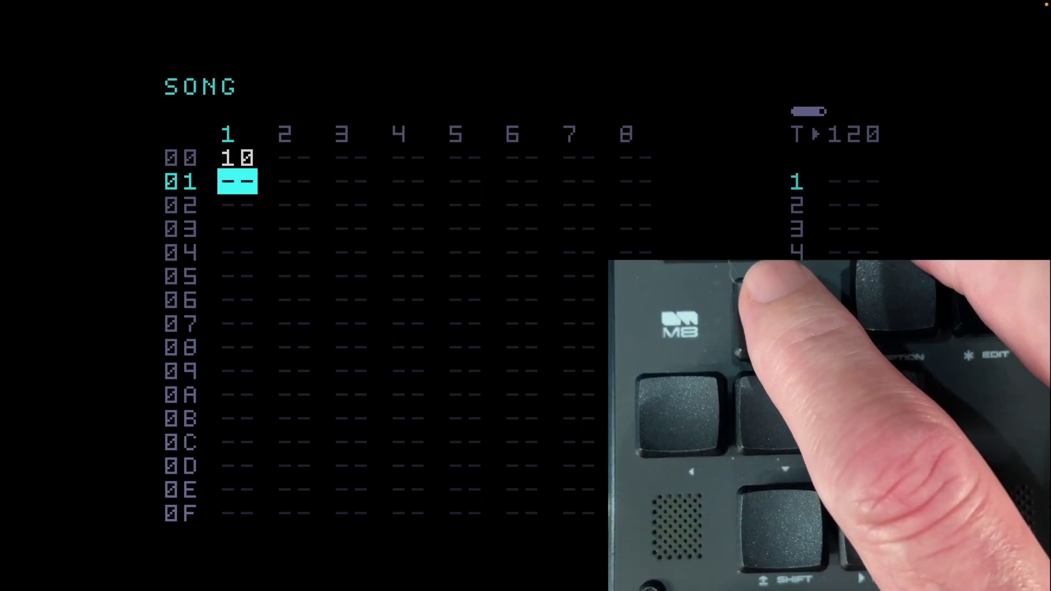
pyautogui.press('Up')
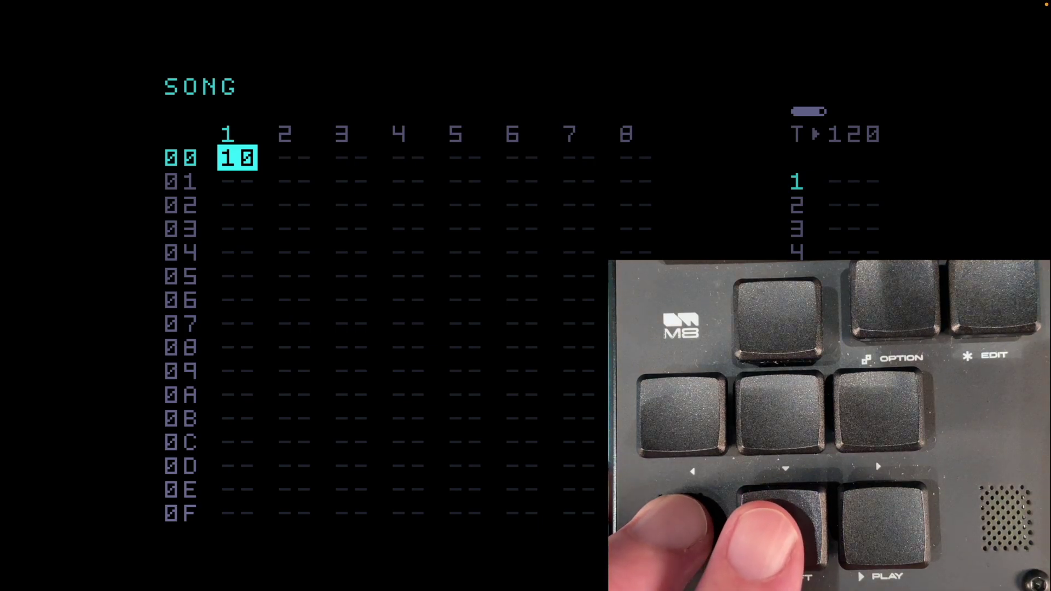
pyautogui.hotkey('shift', 'alt')
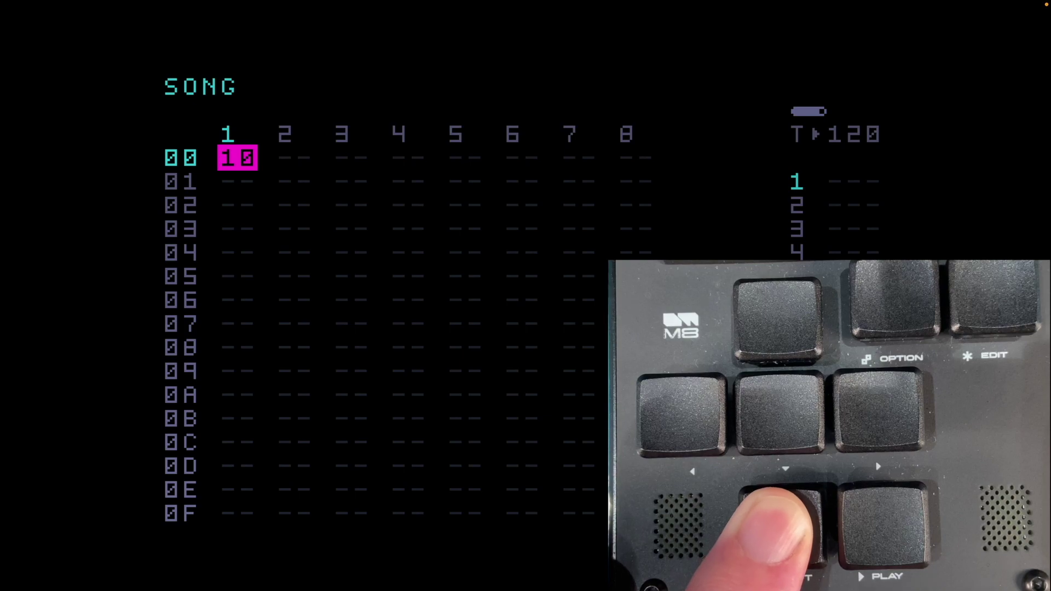
pyautogui.hotkey('ctrl', 'Right')
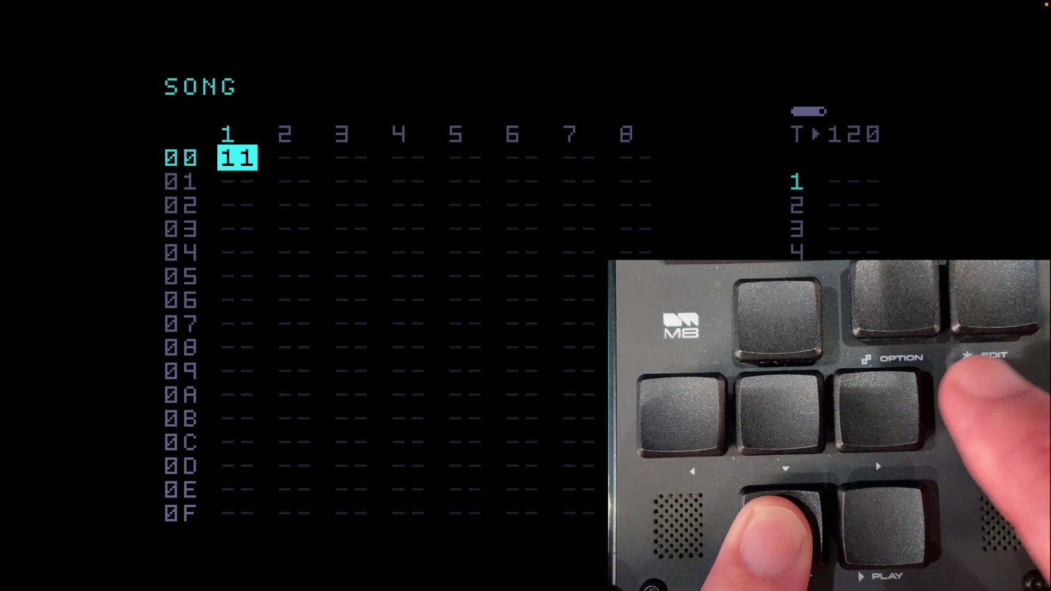
# Check that chain 11 holds phrase 10
pyautogui.hotkey('shift', 'Right')
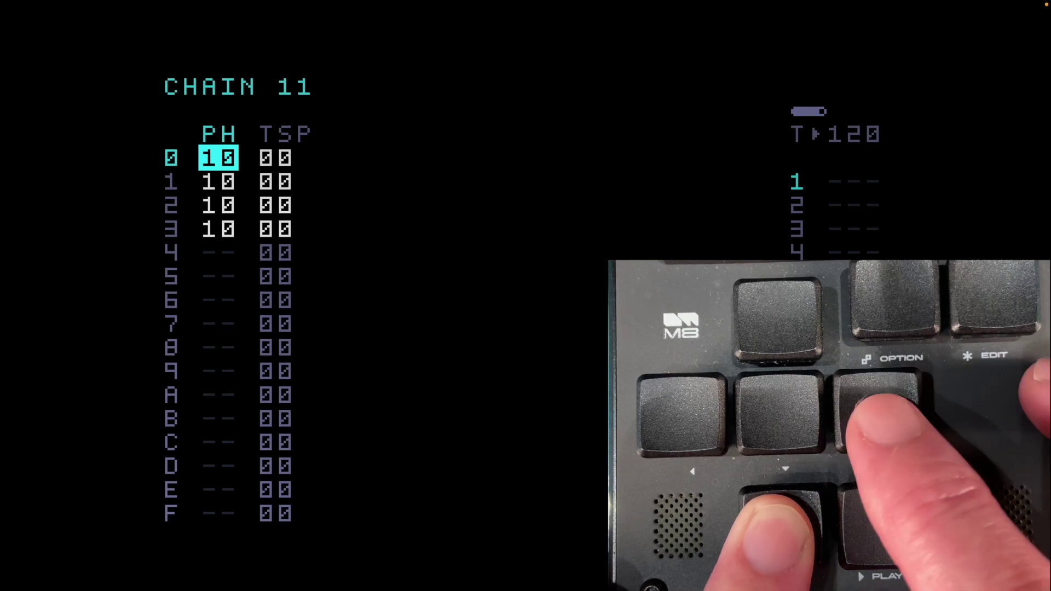
pyautogui.hotkey('shift', 'Right')
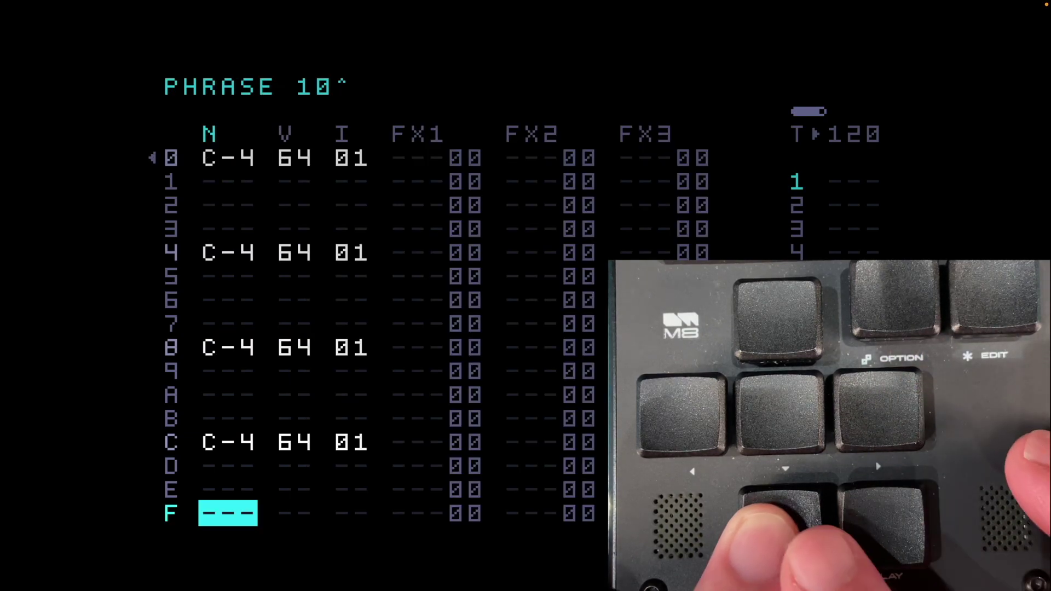
pyautogui.hotkey('shift', 'Left')
pyautogui.hotkey('shift', 'Left')
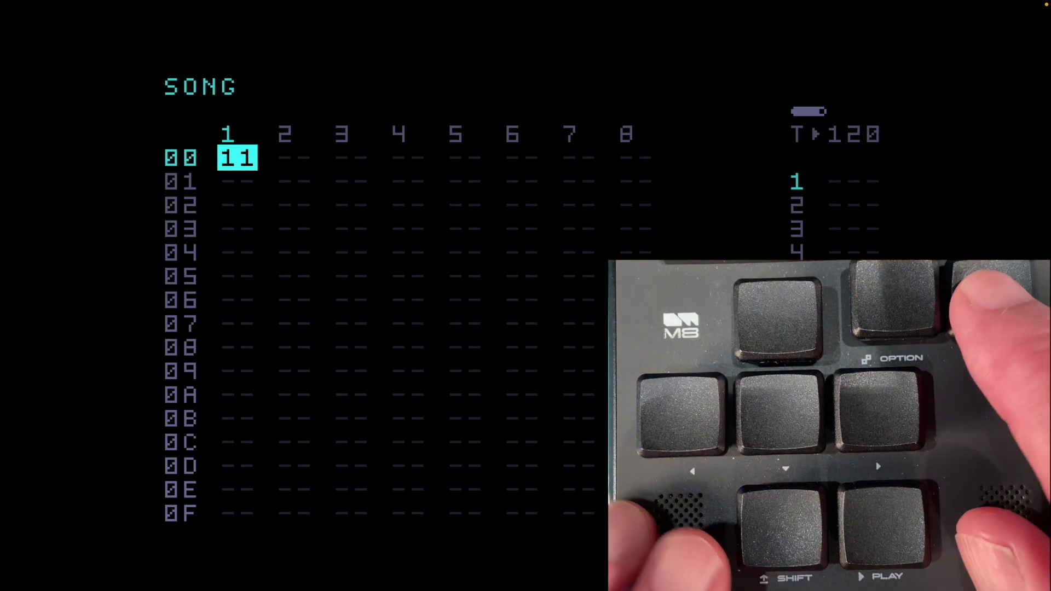
# Compare against chain 10, then set row 00 back to chain 11 and open it
pyautogui.hotkey('ctrl', 'Left')
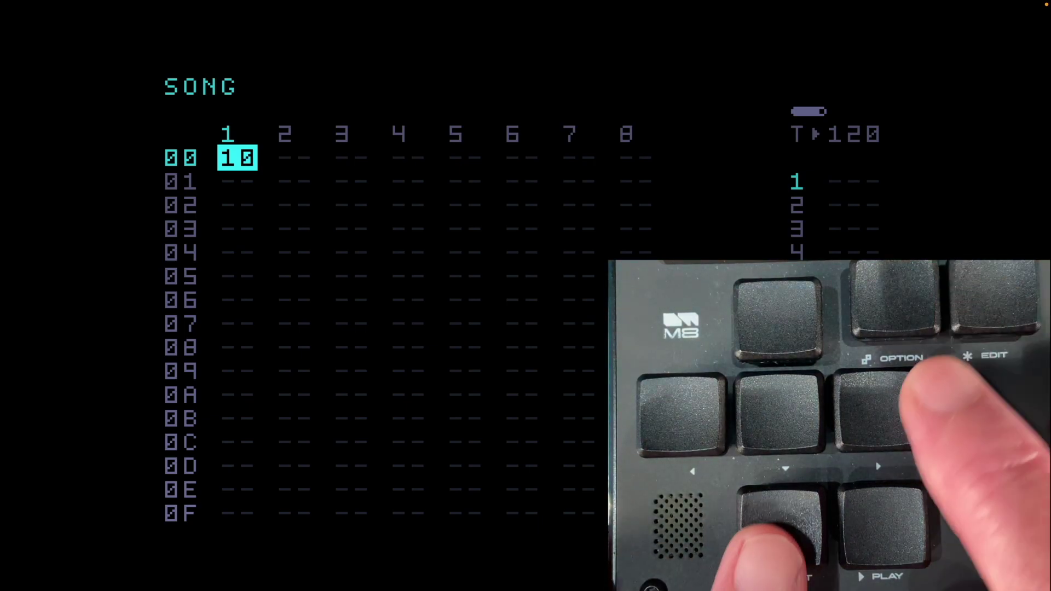
pyautogui.hotkey('shift', 'Right')
pyautogui.hotkey('shift', 'Right')
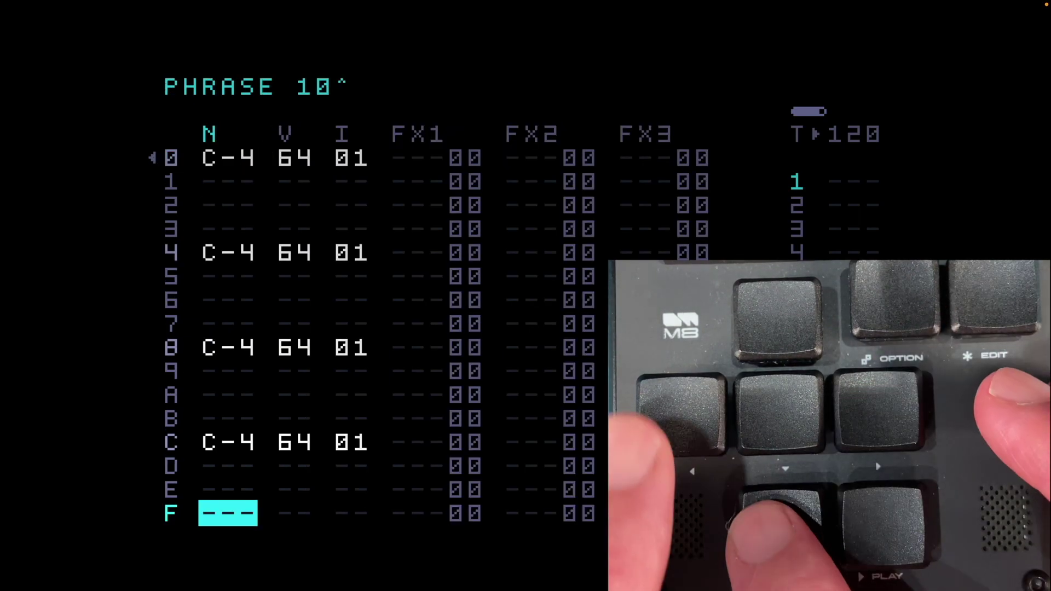
pyautogui.hotkey('shift', 'Left')
pyautogui.hotkey('shift', 'Left')
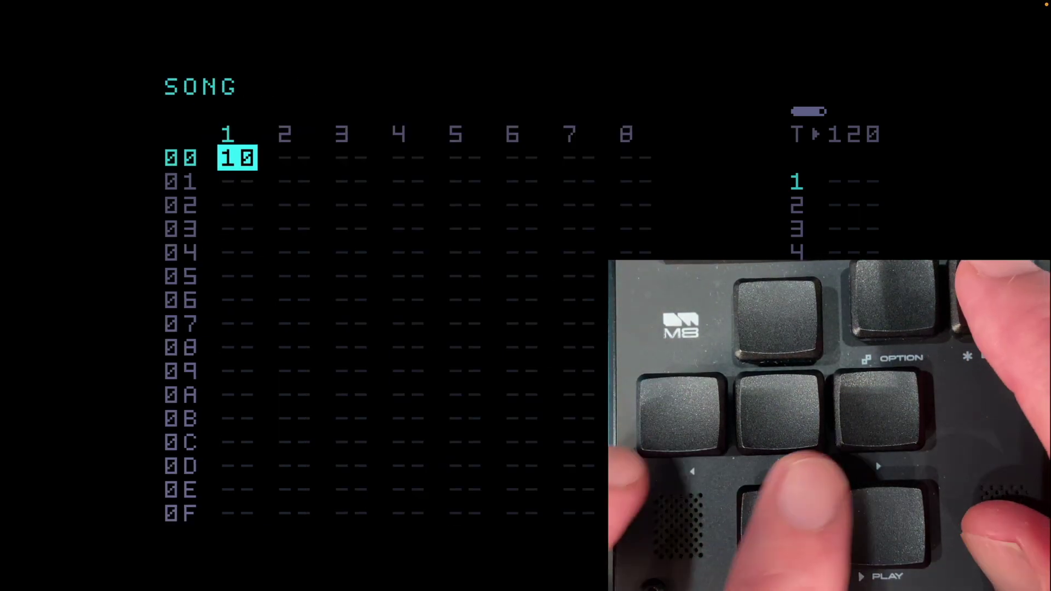
pyautogui.press('Right')
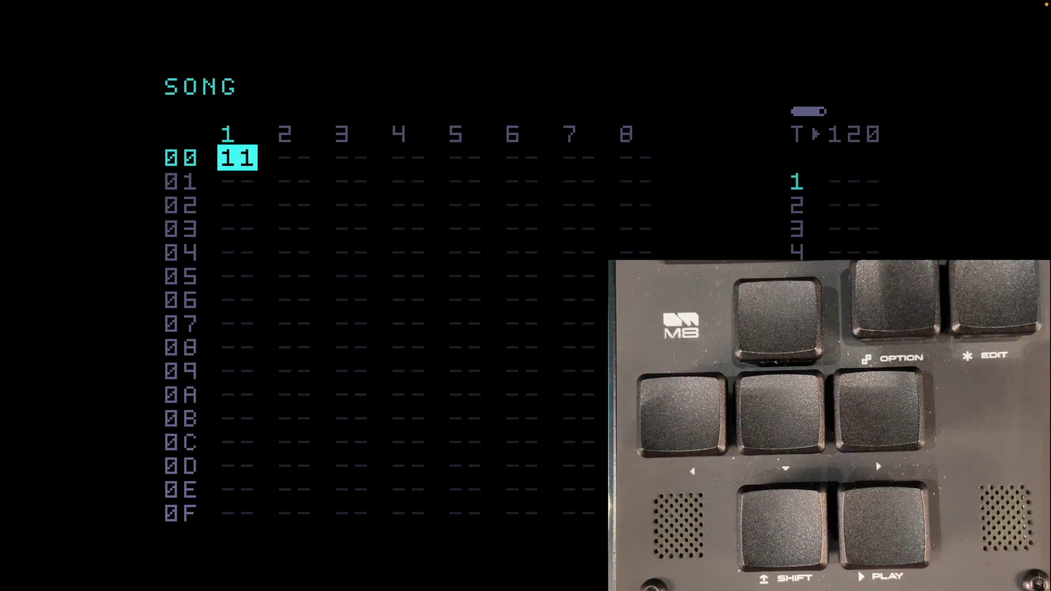
pyautogui.hotkey('shift', 'Right')
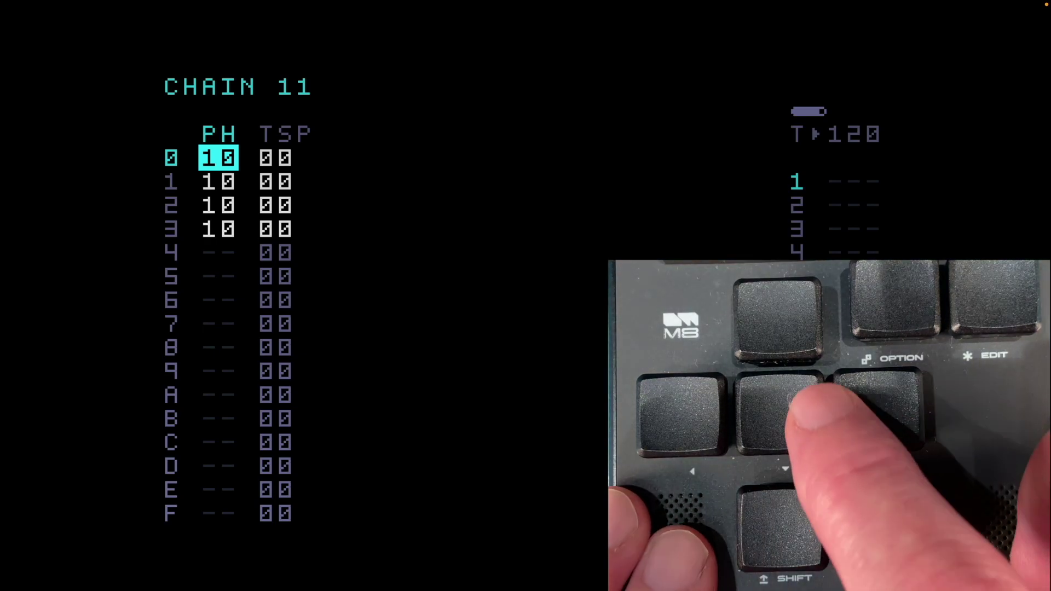
# Clone phrase 10 on chain 11's last row into a new phrase 11
pyautogui.press('Down')
pyautogui.press('Down')
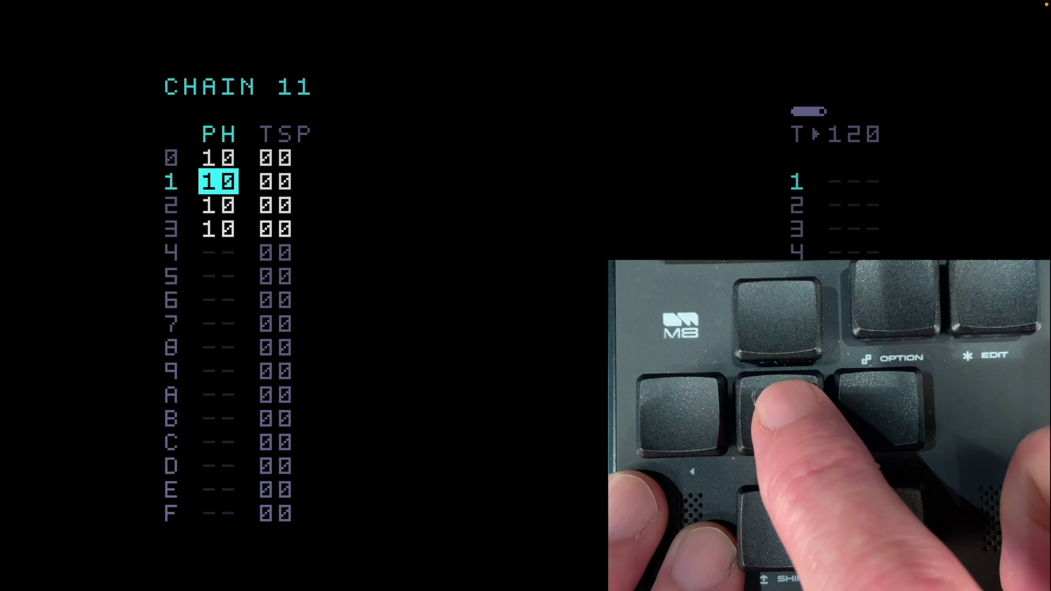
pyautogui.press('Down')
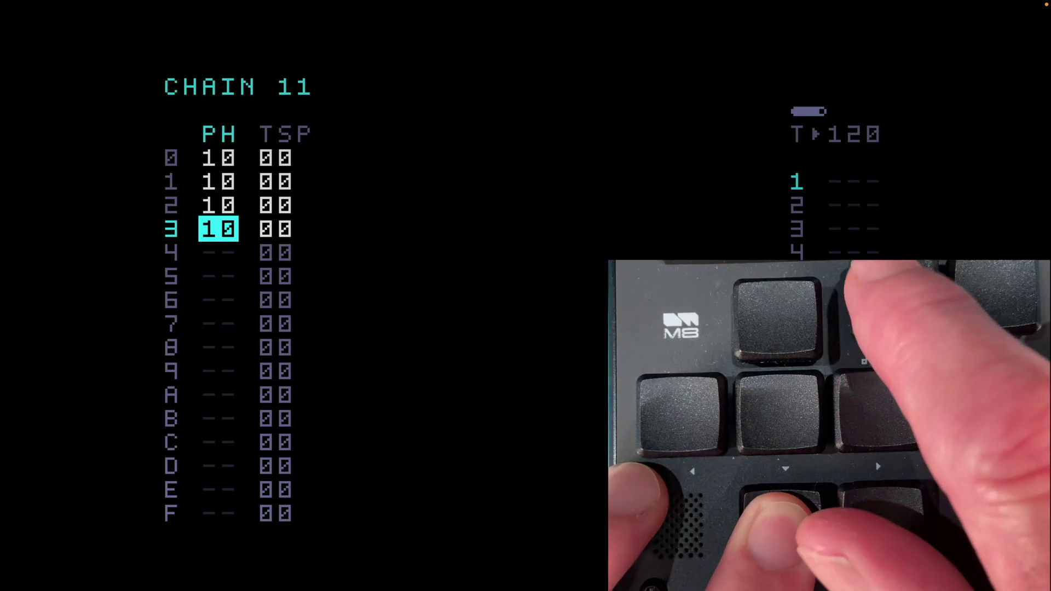
pyautogui.press('shift+option')
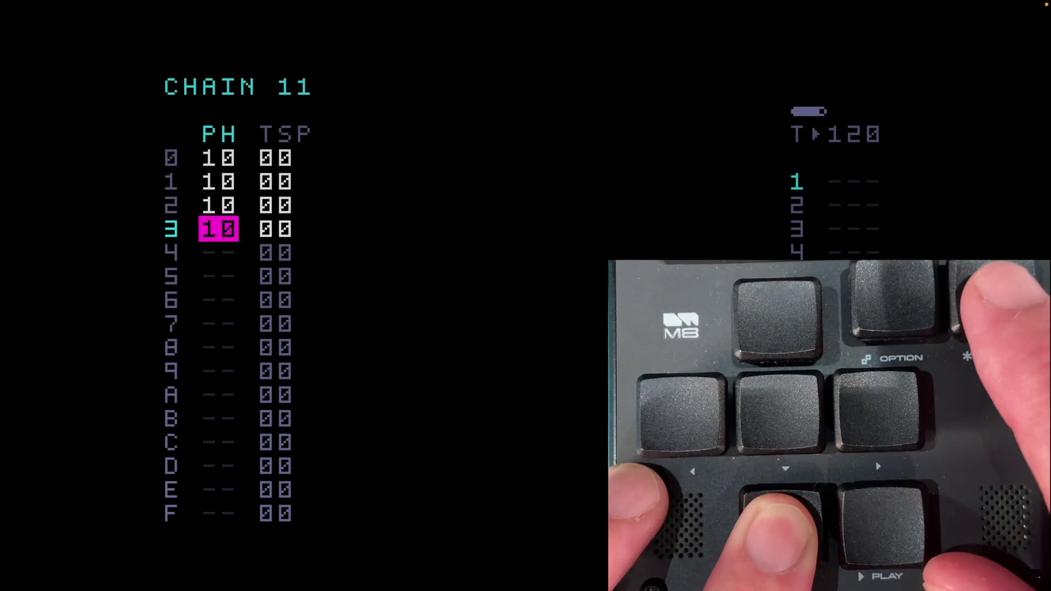
pyautogui.press('edit')
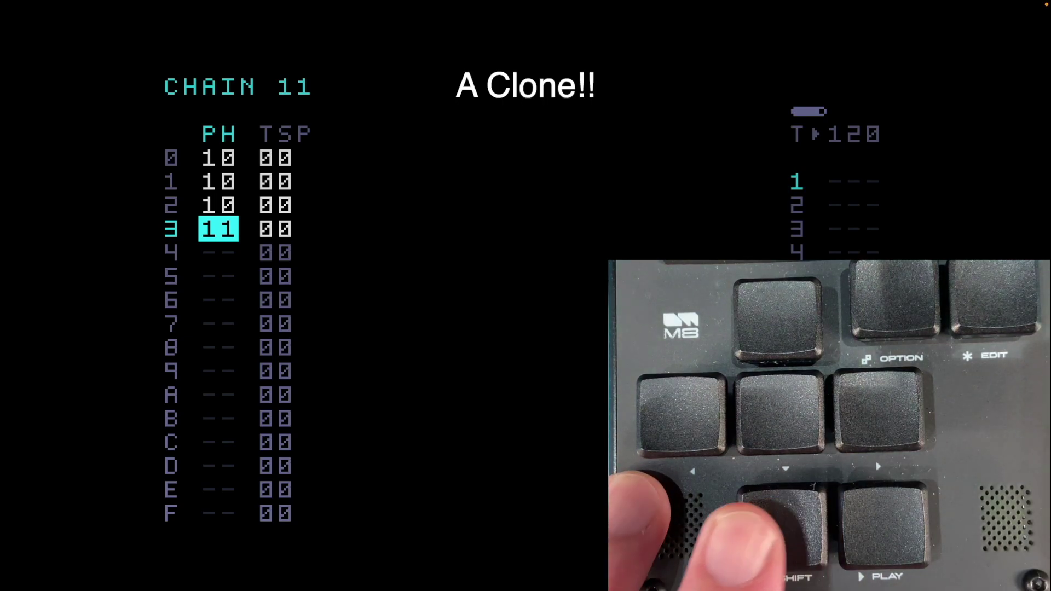
# Add a C-4 note on row F of phrase 11 and audition the phrase
pyautogui.hotkey('shift', 'Right')
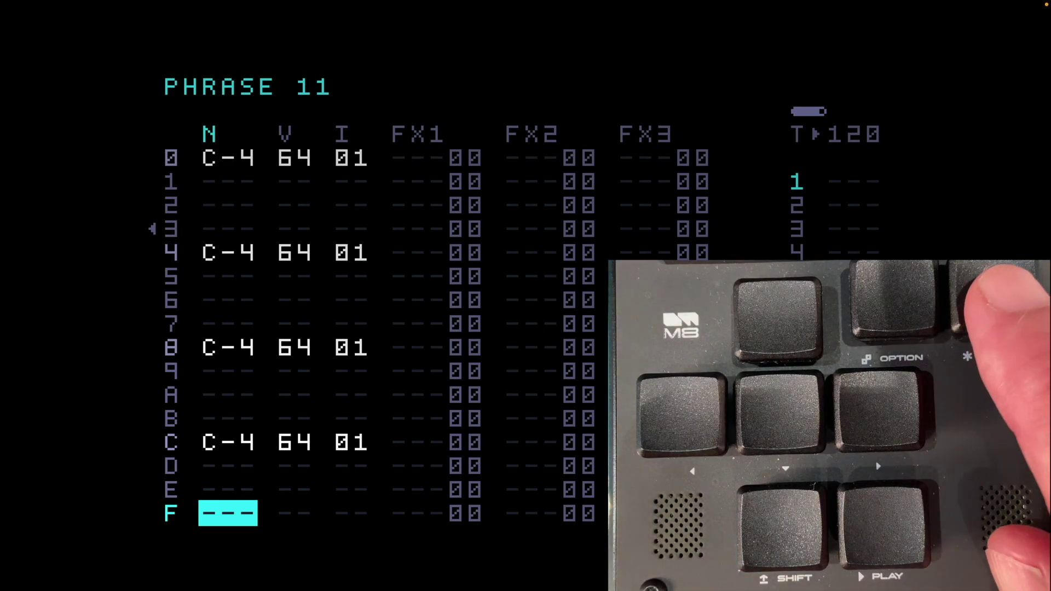
pyautogui.press('s')
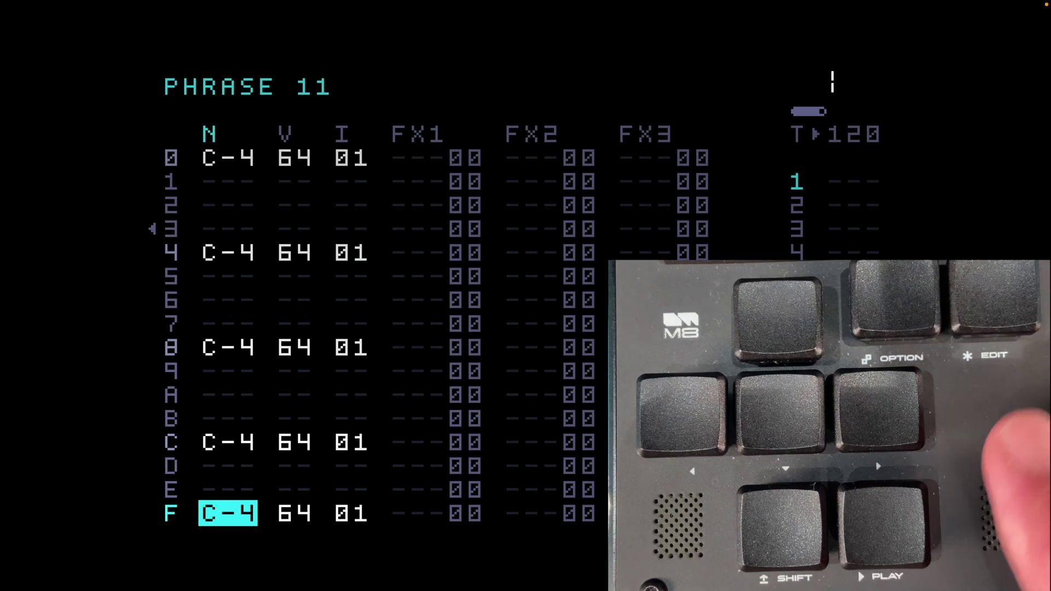
pyautogui.press('space')
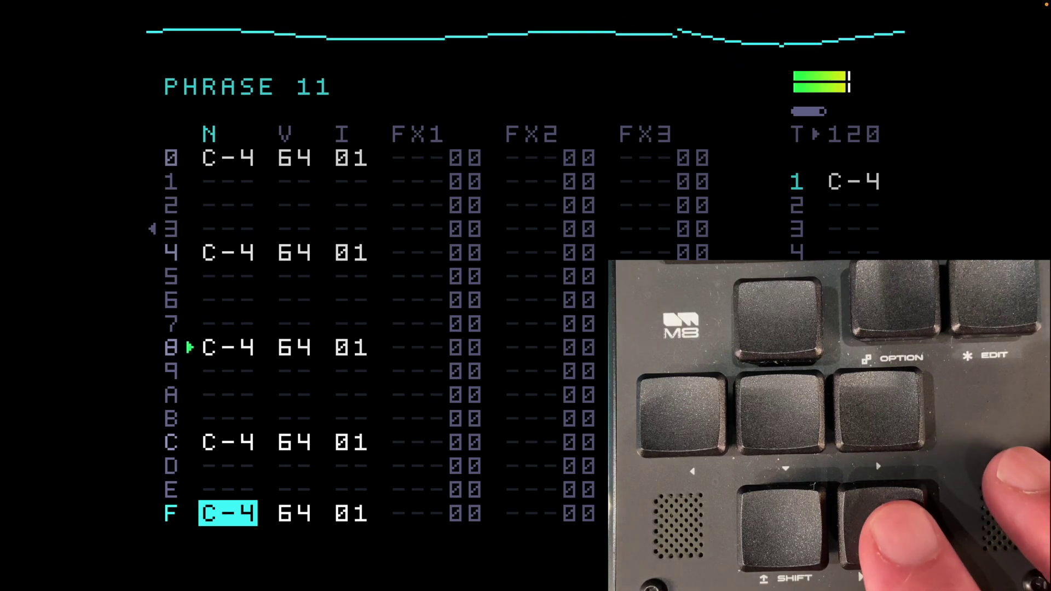
pyautogui.press('space')
# Audition chain 11: phrase 10 three times, then phrase 11
pyautogui.hotkey('shift', 'Left')
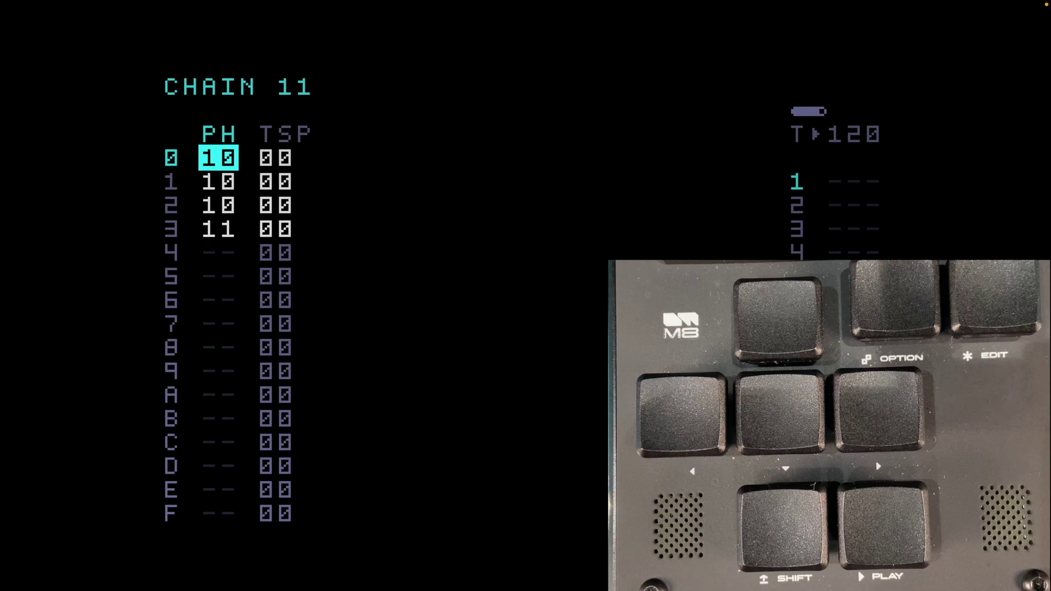
pyautogui.press('space')
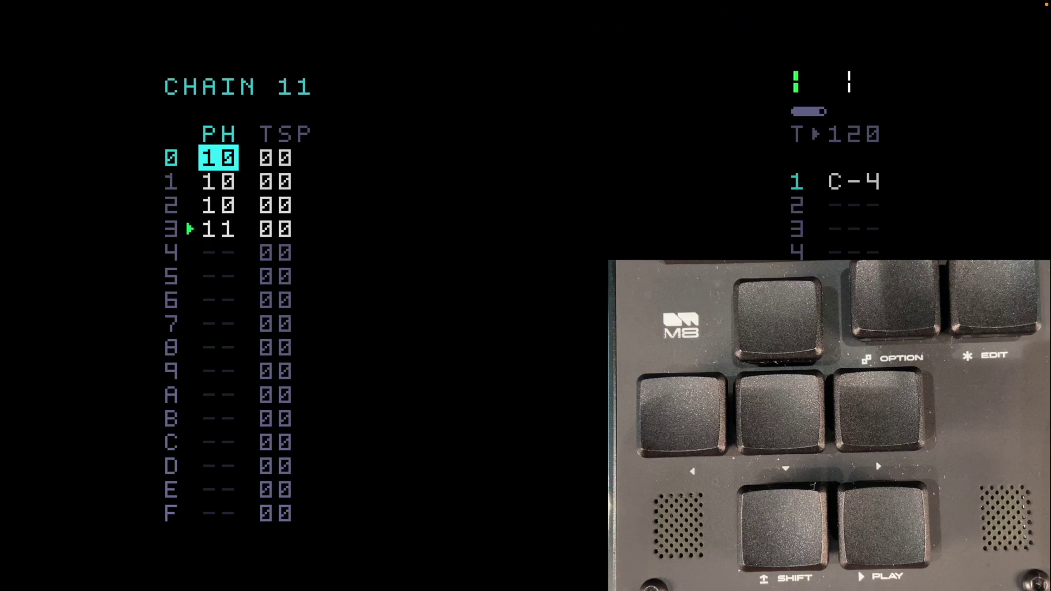
pyautogui.press('space')
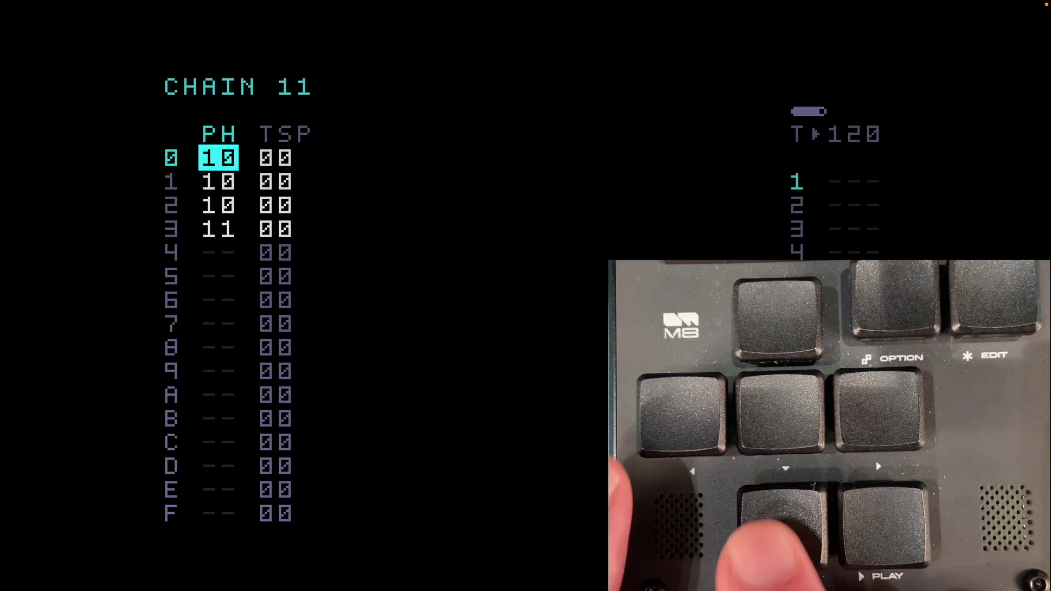
# Play chain 12 once to hear it before editing
pyautogui.hotkey('shift', 'Left')
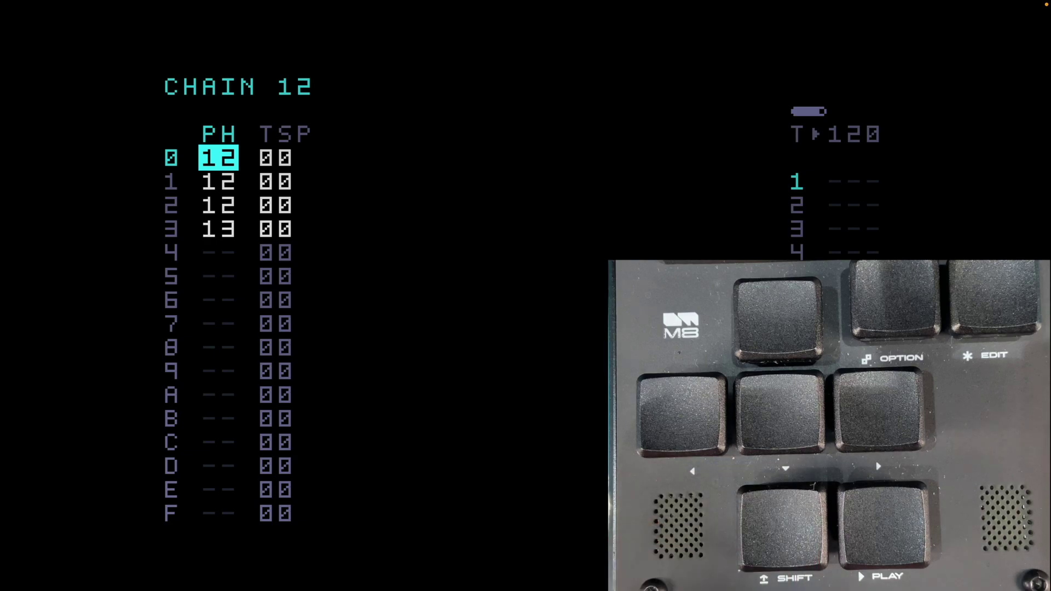
pyautogui.press('space')
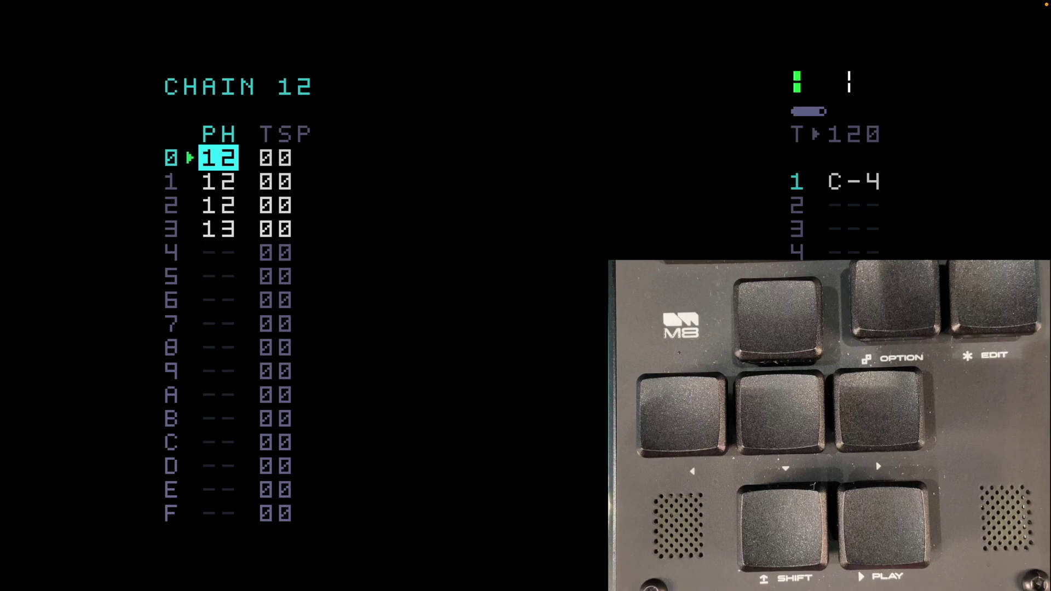
pyautogui.press('space')
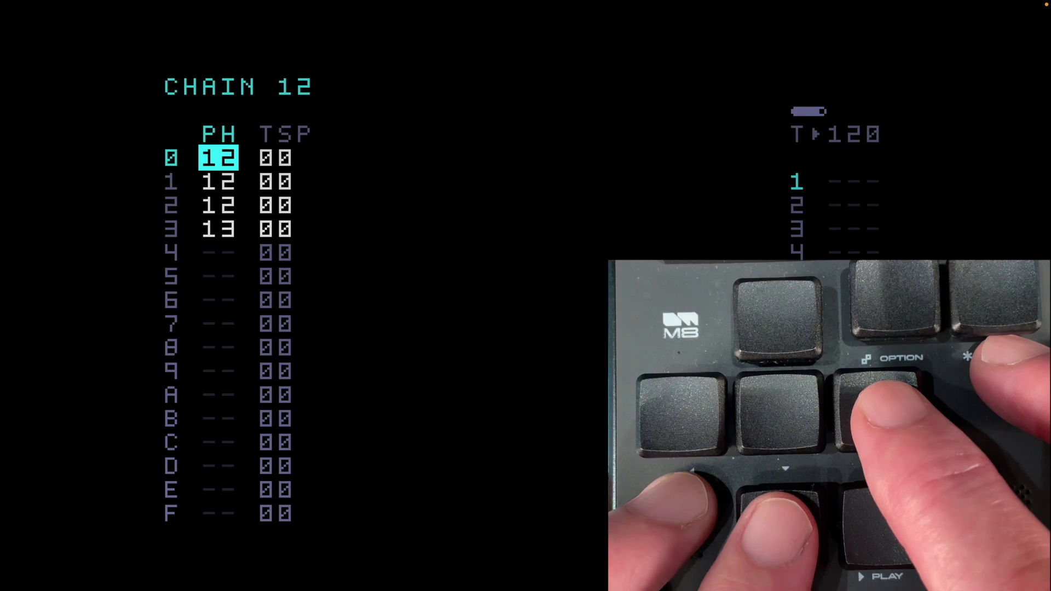
# Add C-4 notes on rows F and 7 of phrase 12 and audition it
pyautogui.hotkey('shift', 'Right')
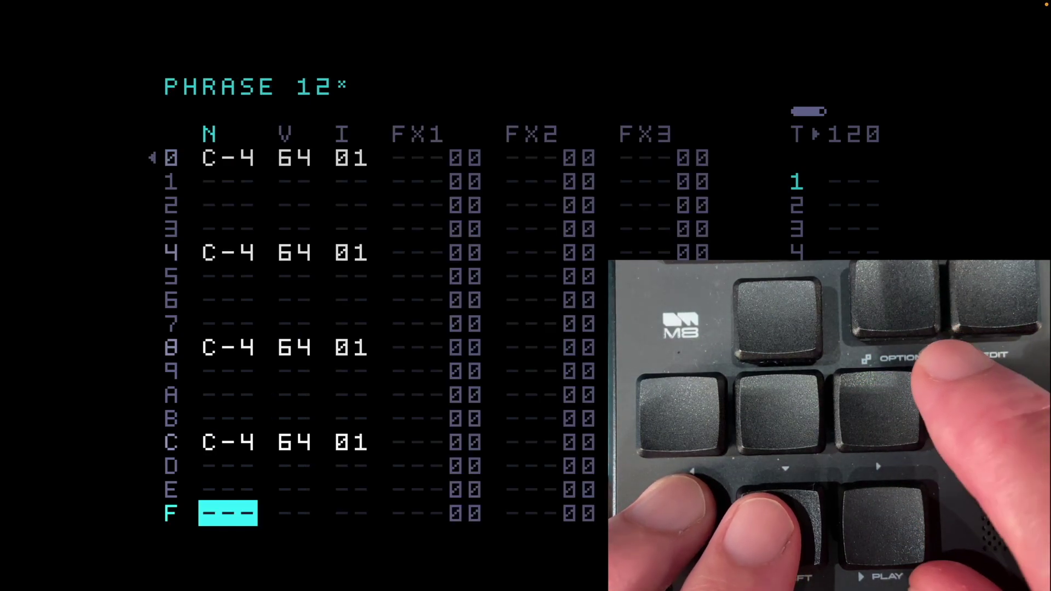
pyautogui.press('ctrl')
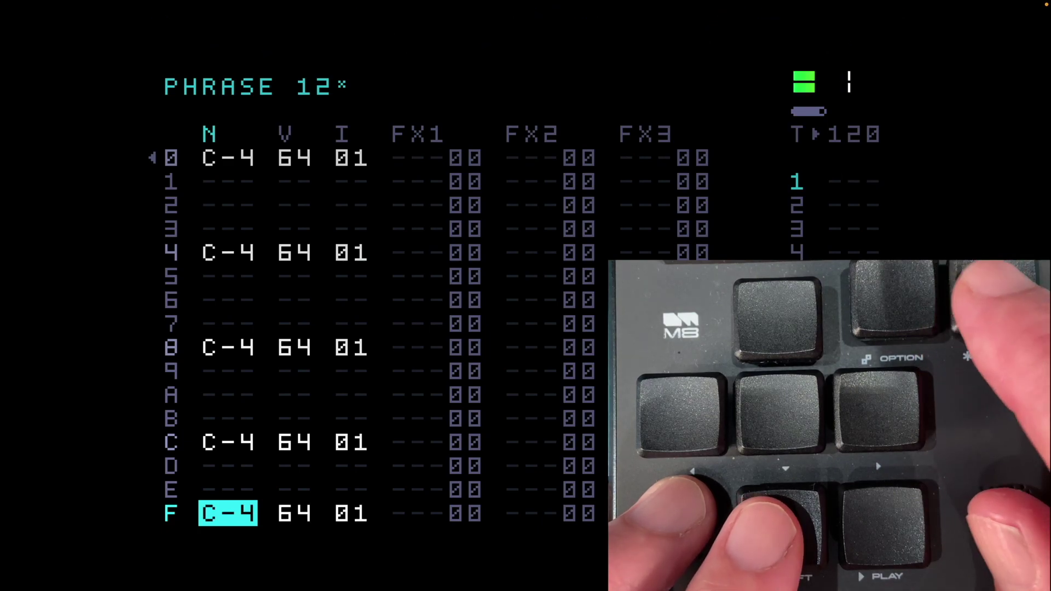
pyautogui.press('Up')
pyautogui.press('Up')
pyautogui.press('Up')
pyautogui.press('Up')
pyautogui.press('Up')
pyautogui.press('Up')
pyautogui.press('Up')
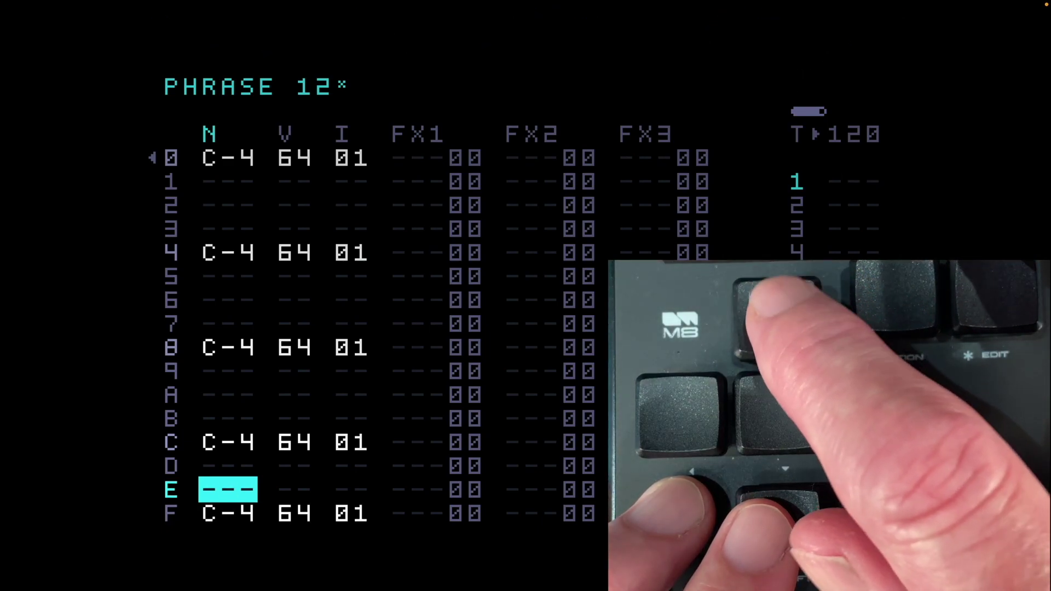
pyautogui.press('Up')
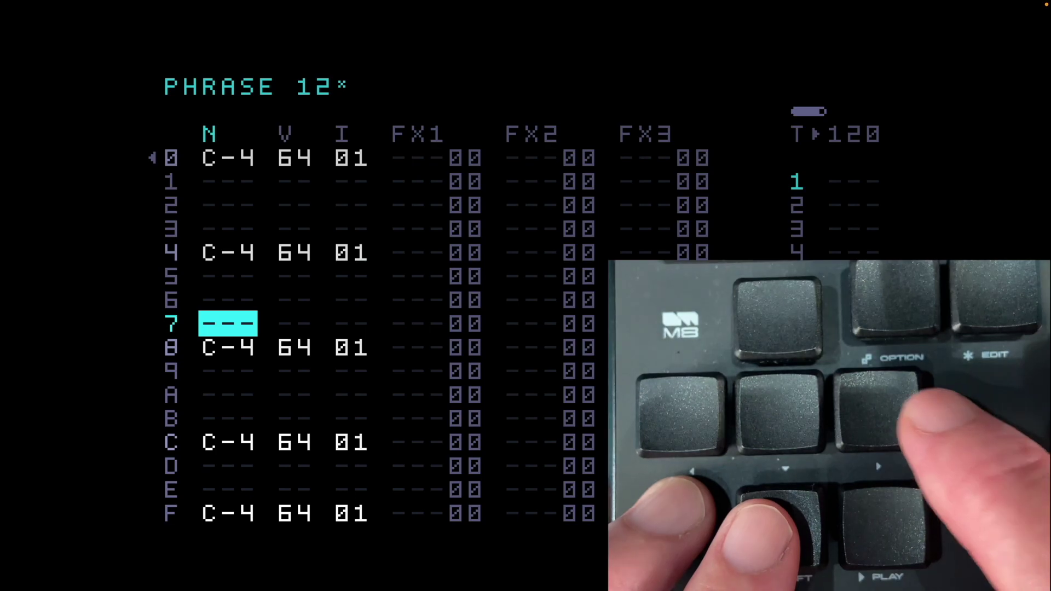
pyautogui.press('ctrl')
pyautogui.press('space')
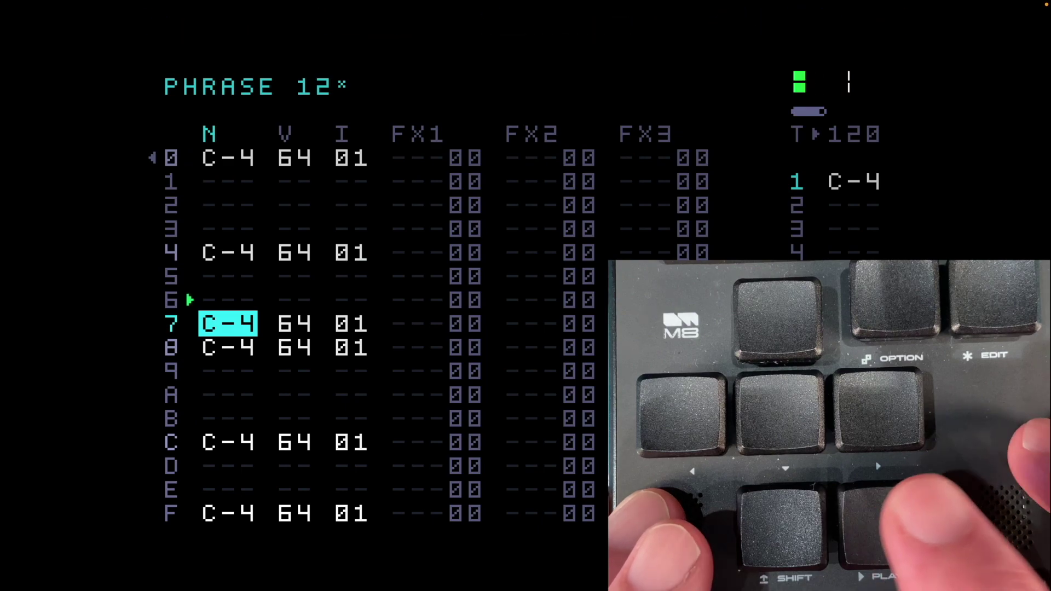
pyautogui.press('space')
# Audition chain 12, playing phrase 12 three times and then phrase 13
pyautogui.hotkey('shift', 'Left')
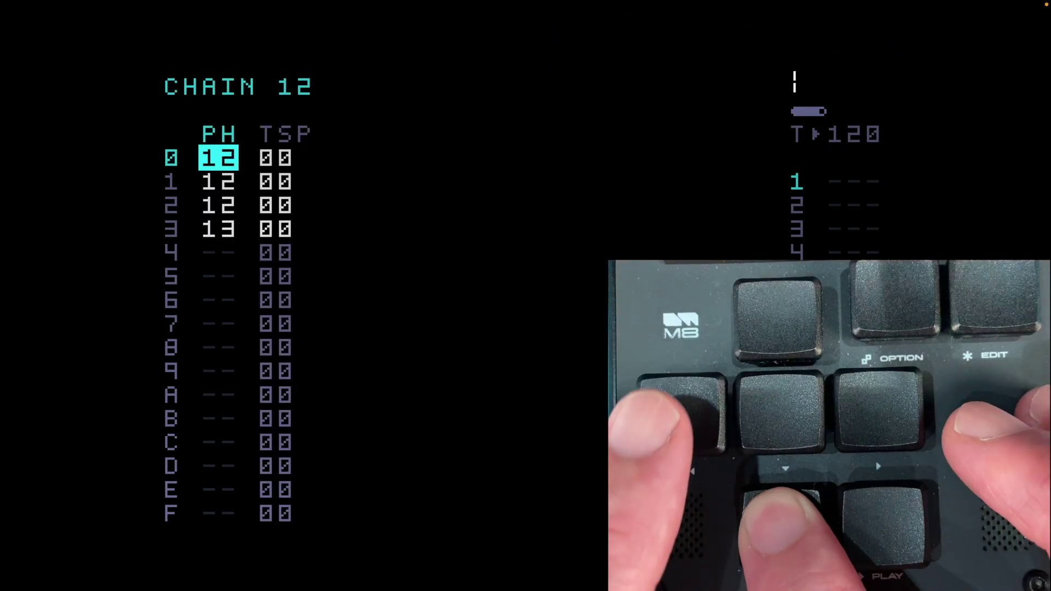
pyautogui.press('space')
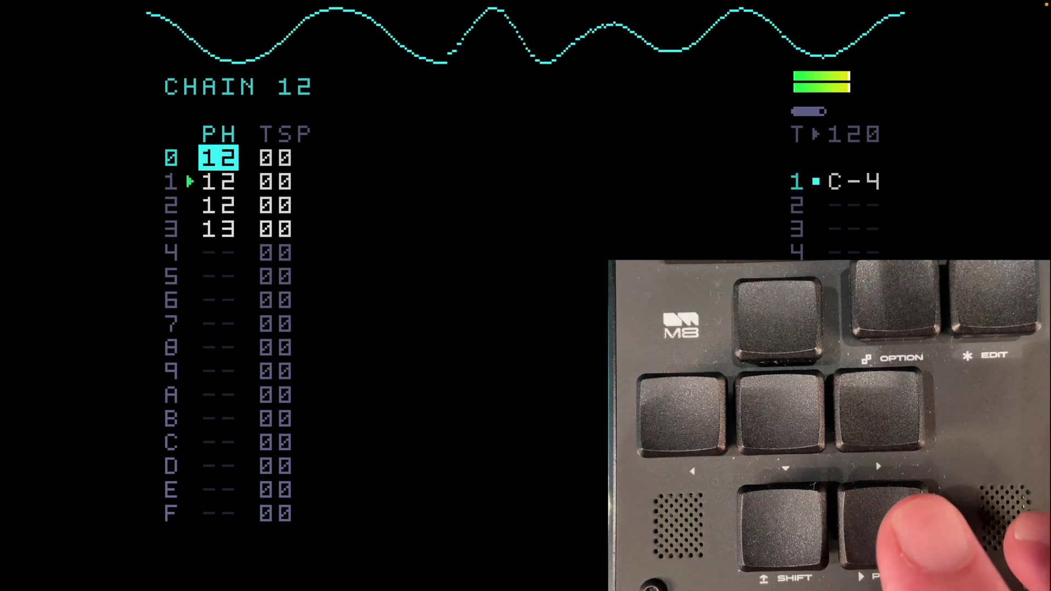
pyautogui.press('space')
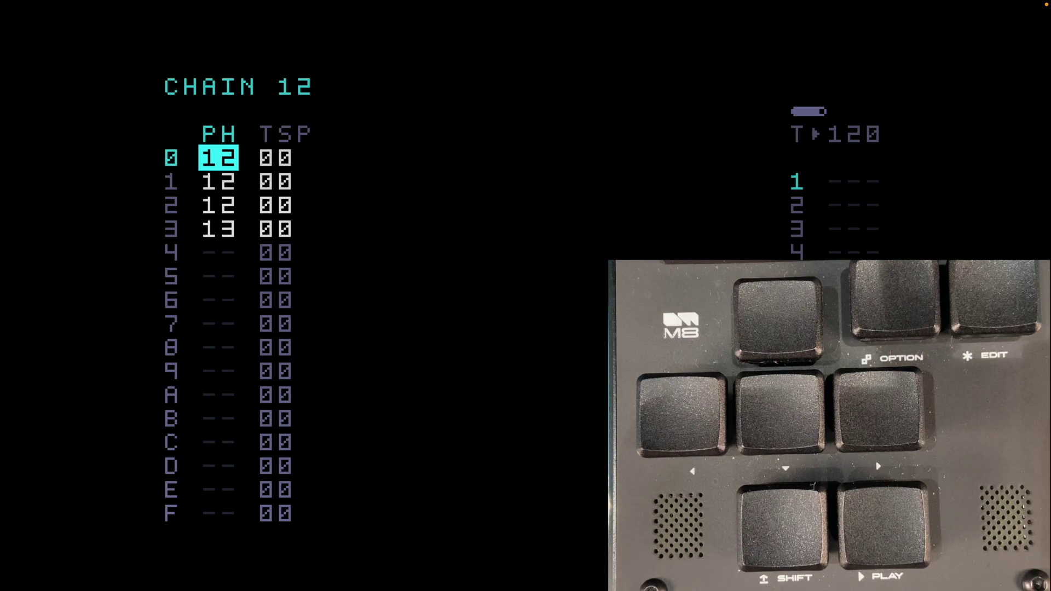
# Set song track 1 rows 00, 01 and 02 to chains 10, 11 and 12
pyautogui.hotkey('shift', 'Left')
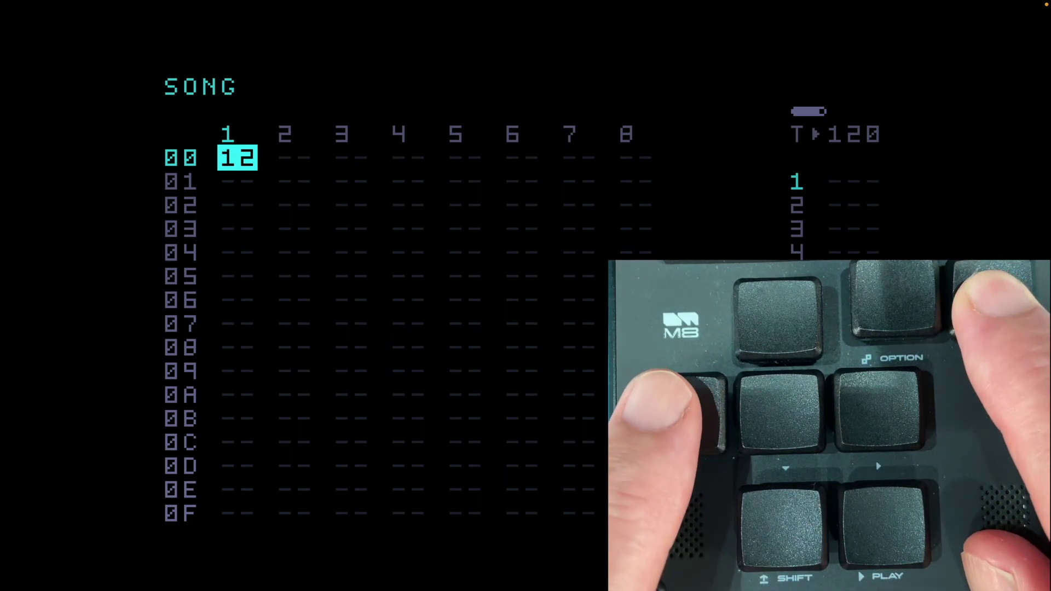
pyautogui.press('Left')
pyautogui.press('Down')
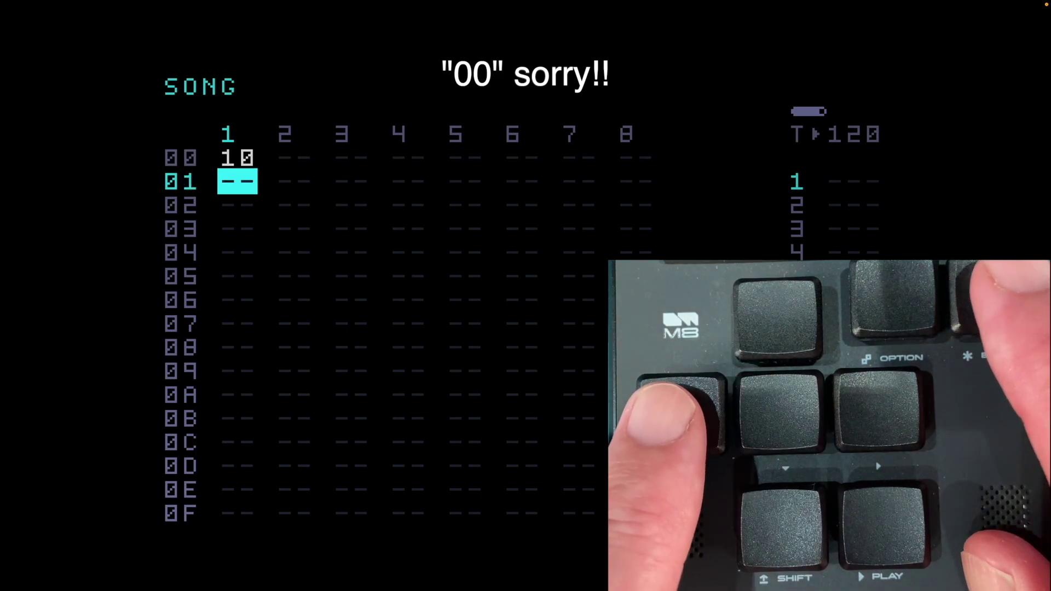
pyautogui.press('s')
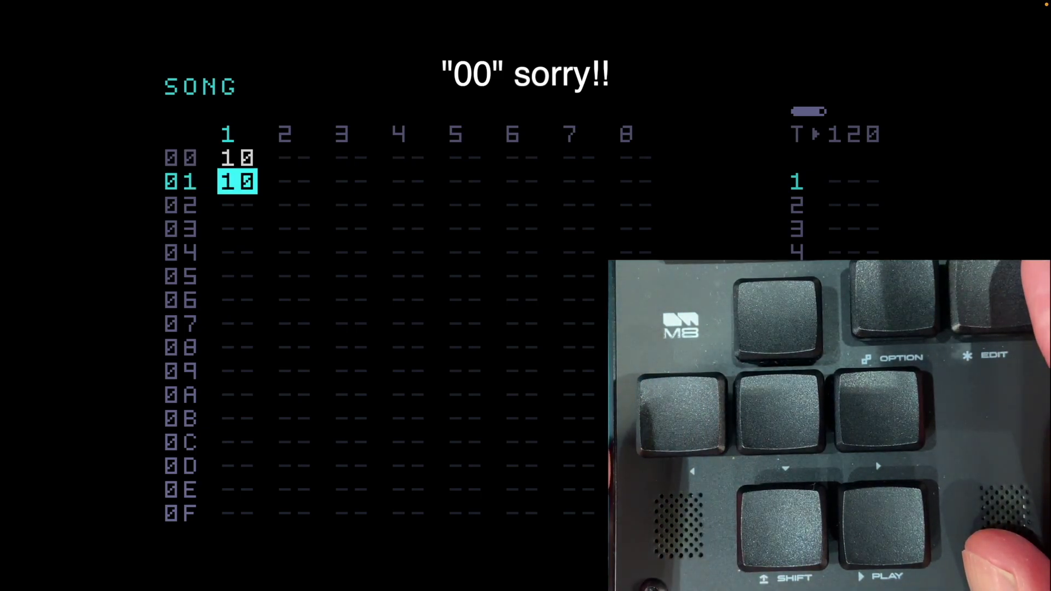
pyautogui.press('Right')
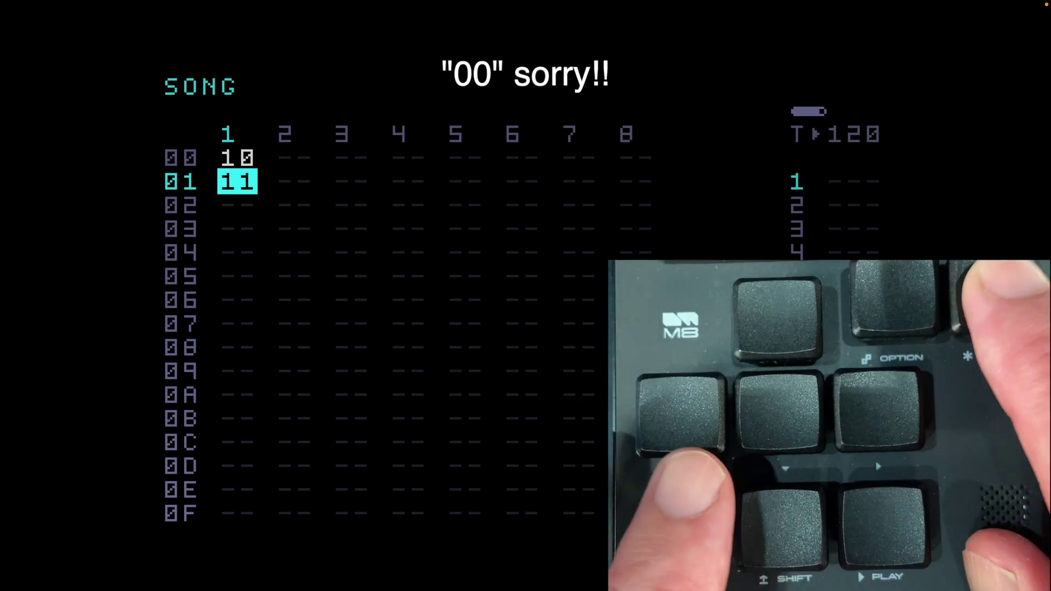
pyautogui.press('Down')
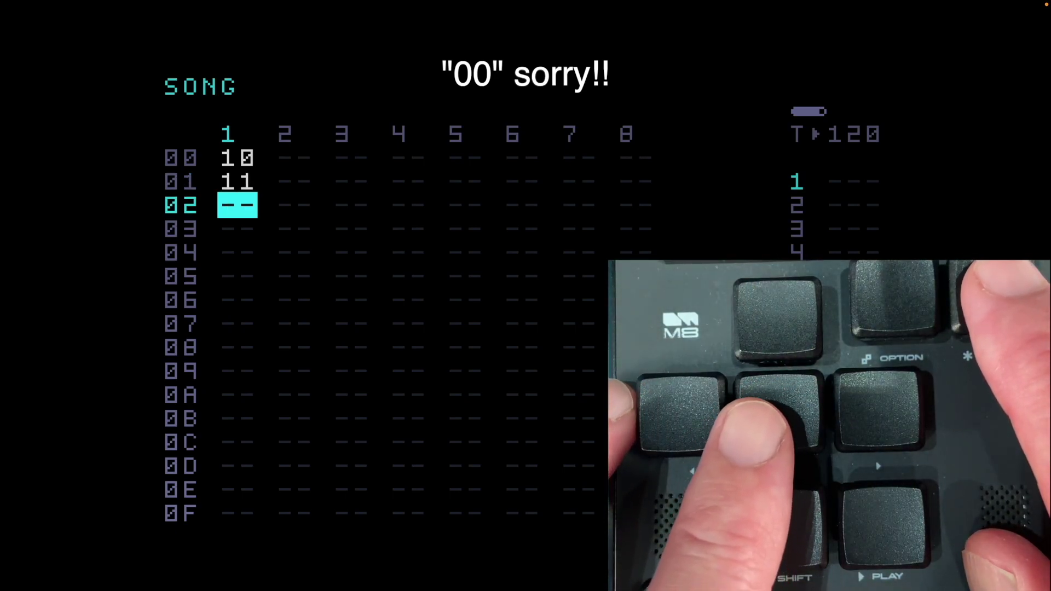
pyautogui.press('s')
pyautogui.press('Right')
# Play the song from row 00 through the three chains, then stop
pyautogui.press('Up')
pyautogui.press('Up')
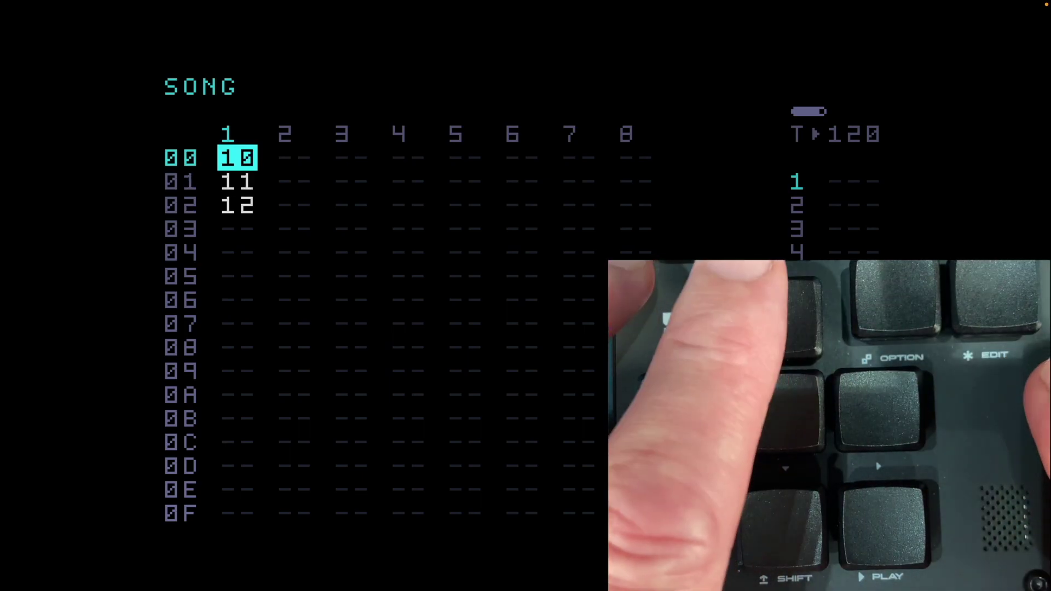
pyautogui.press('space')
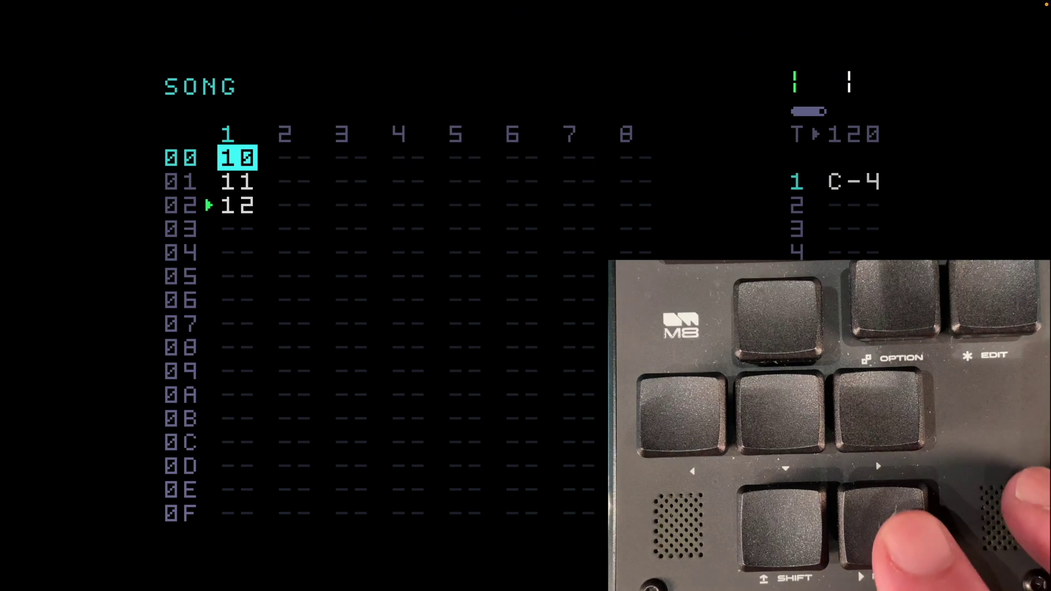
pyautogui.press('space')
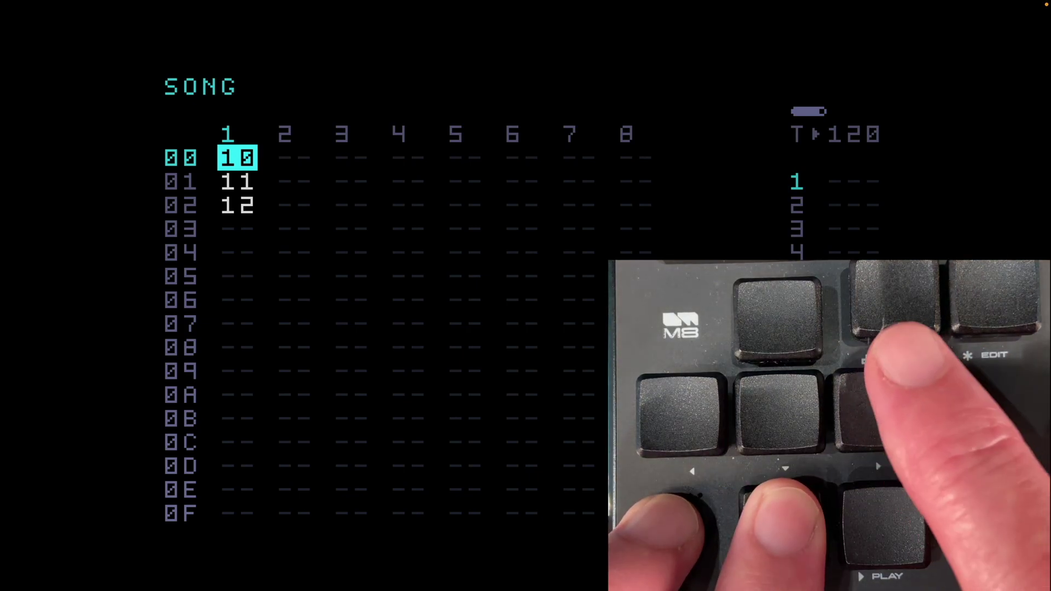
# In chain 10, clone row 0's phrase 10 into phrase 14 and open phrase 14
pyautogui.hotkey('shift', 'Right')
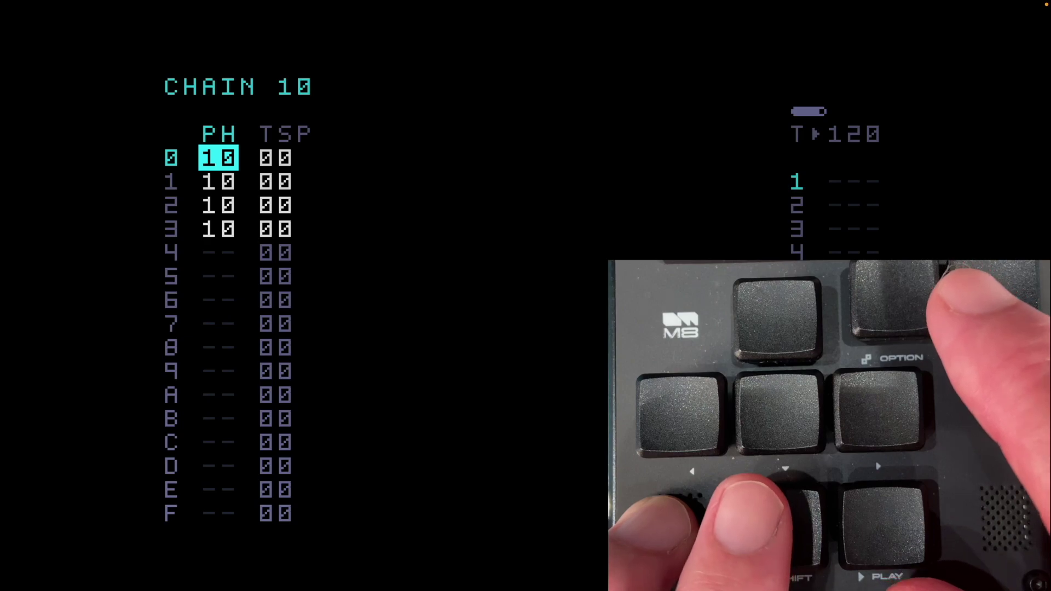
pyautogui.hotkey('shift', 'alt')
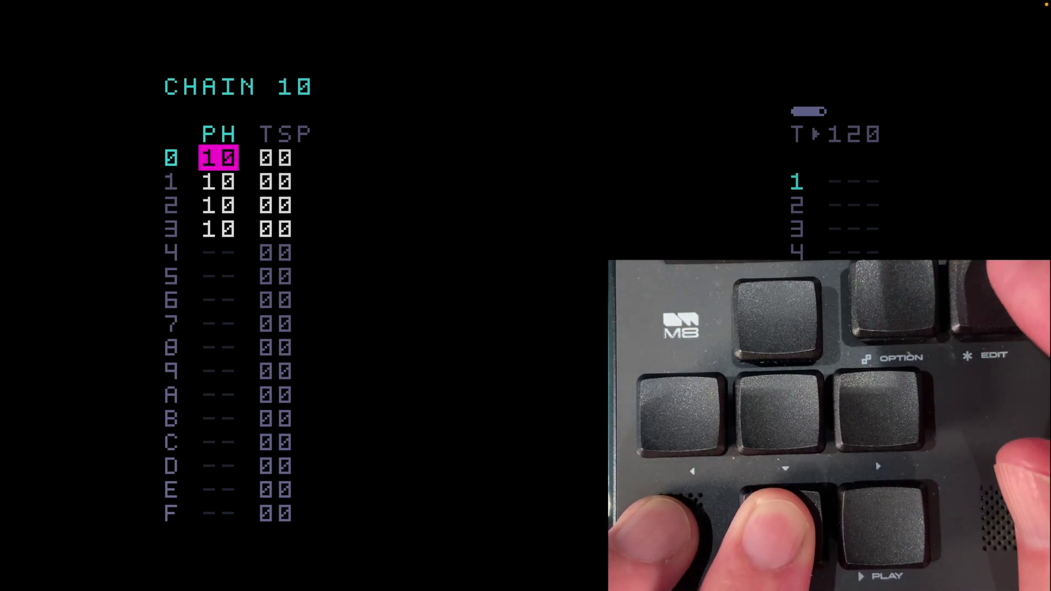
pyautogui.hotkey('ctrl', 'Right')
pyautogui.hotkey('ctrl', 'Right')
pyautogui.hotkey('ctrl', 'Right')
pyautogui.hotkey('ctrl', 'Right')
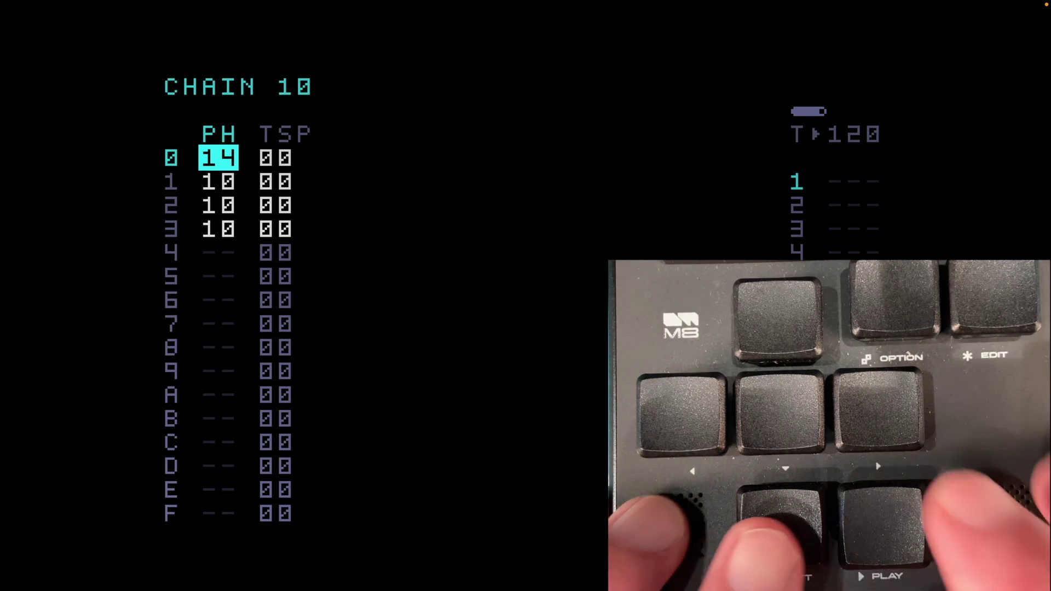
pyautogui.hotkey('shift', 'Right')
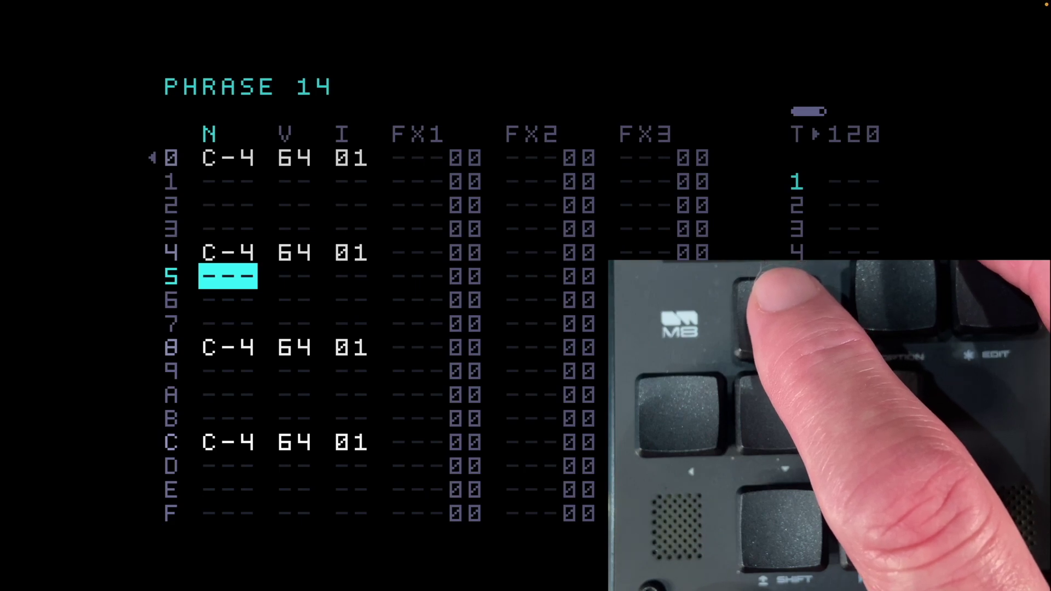
# Clone kick instrument 01 into 02 on phrase 14's row 0, preview it, open instrument 02
pyautogui.press('Up')
pyautogui.press('Right')
pyautogui.press('Right')
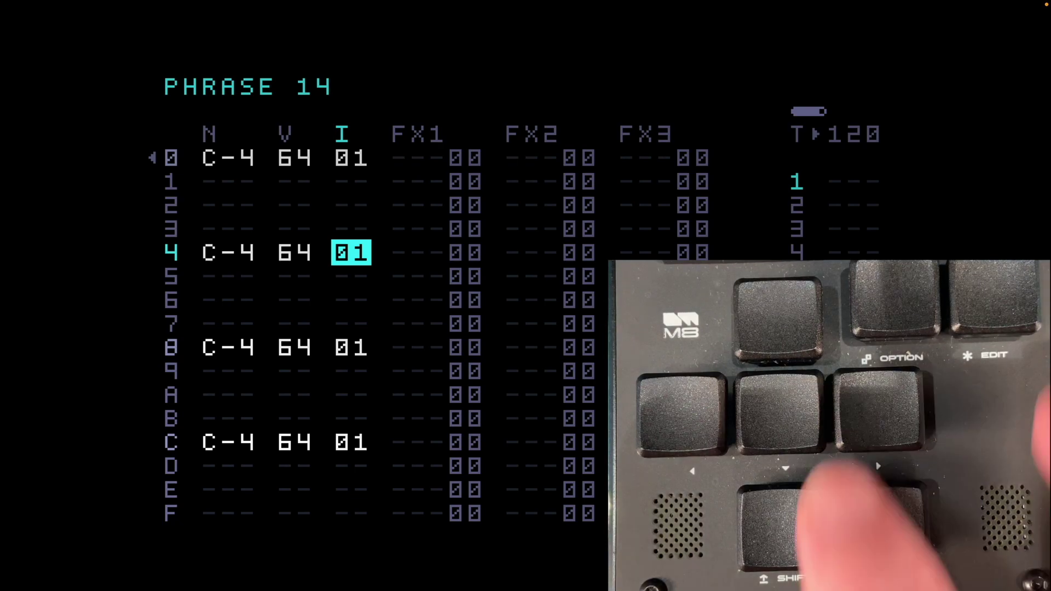
pyautogui.press('Up')
pyautogui.press('Up')
pyautogui.press('Up')
pyautogui.press('Up')
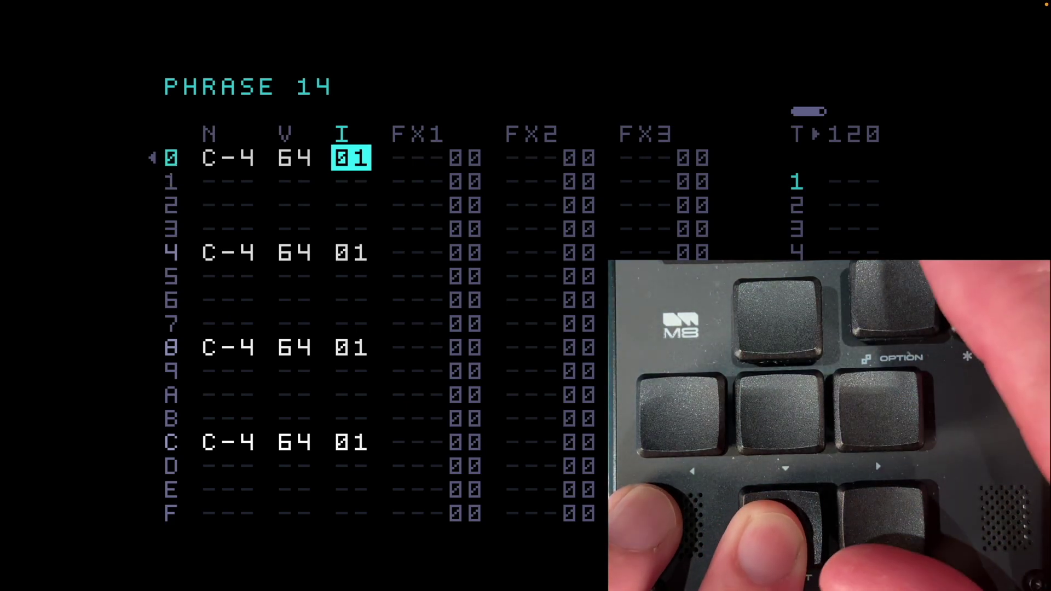
pyautogui.press('x')
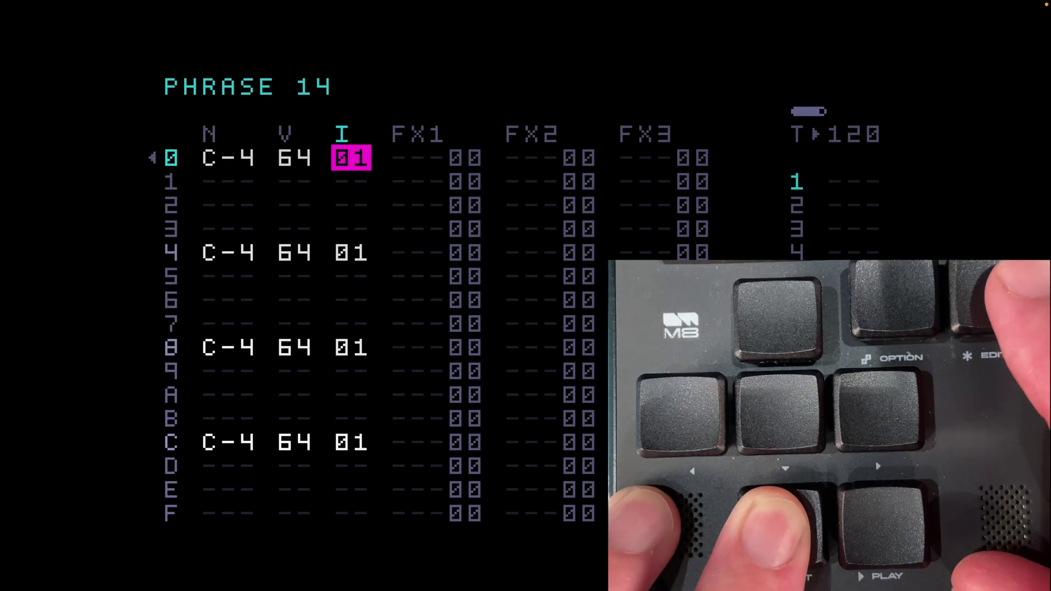
pyautogui.hotkey('x', 'Right')
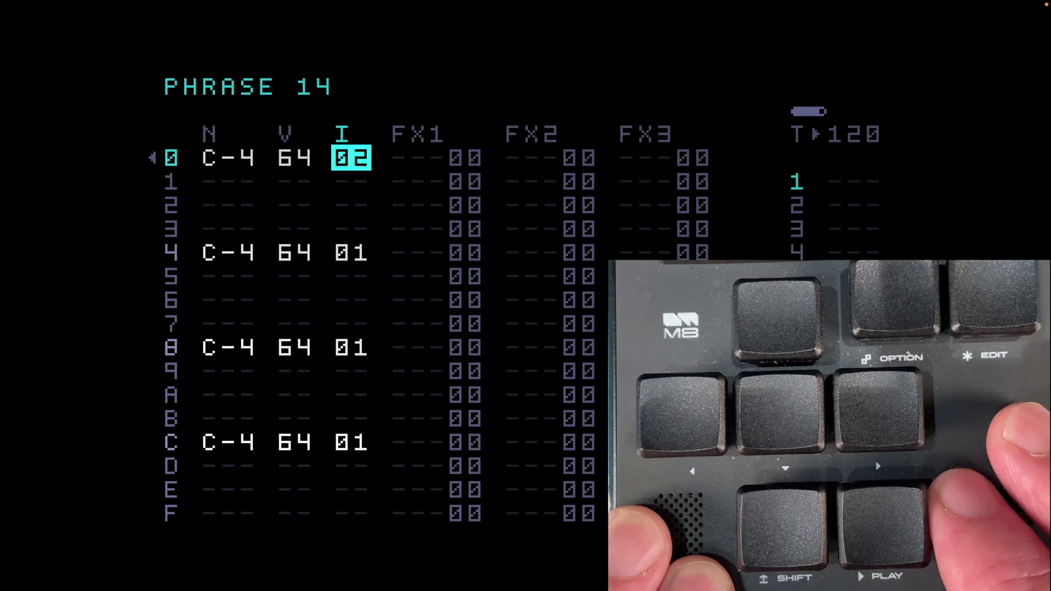
pyautogui.press('space')
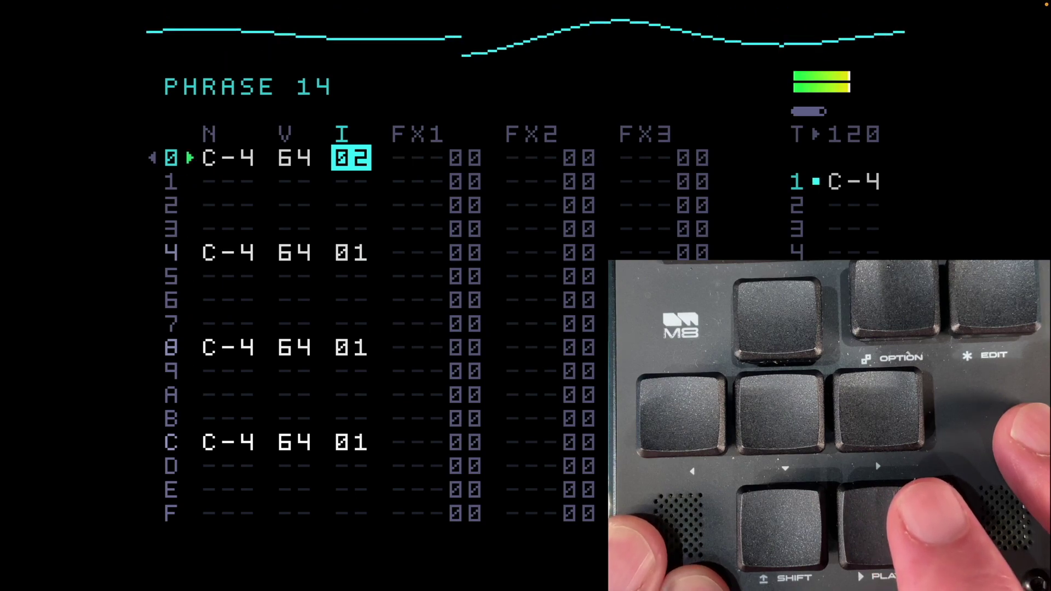
pyautogui.press('space')
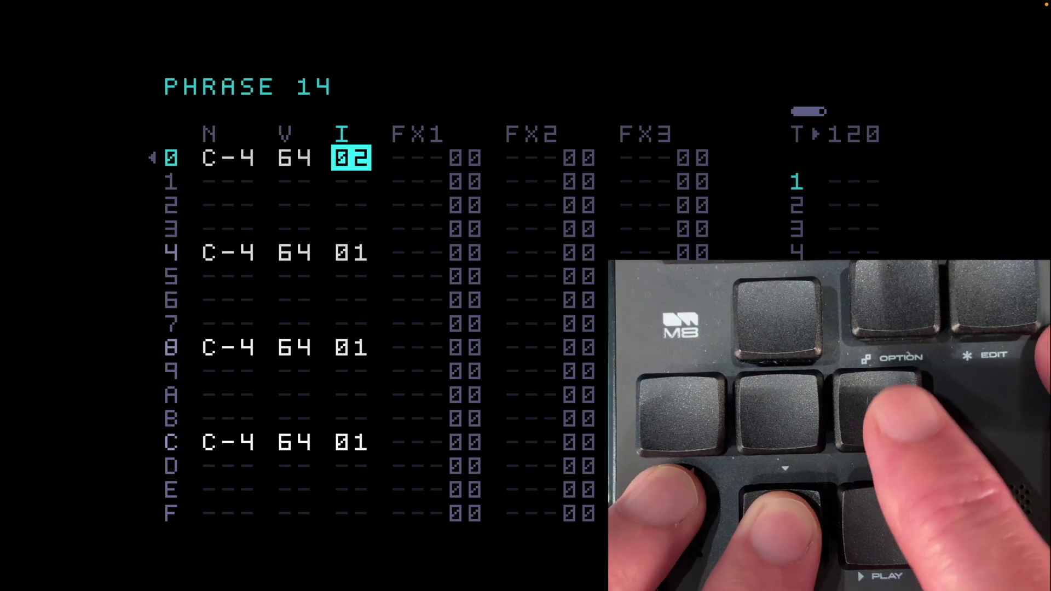
pyautogui.hotkey('shift', 'Right')
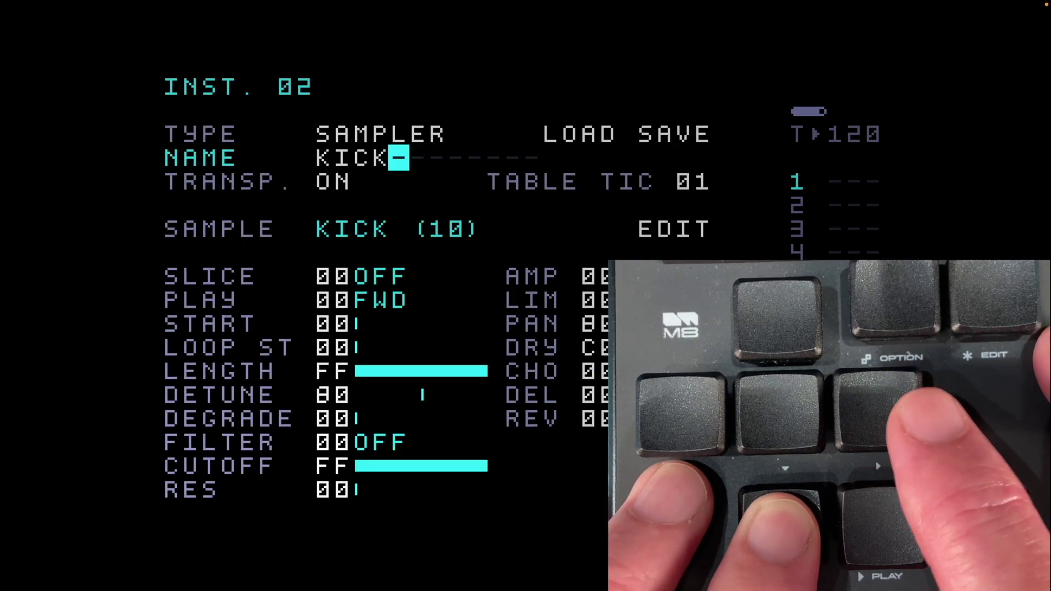
# Set instrument 02's reverb send to 70, then audition phrase 14
pyautogui.press('Down')
pyautogui.press('Down')
pyautogui.press('Down')
pyautogui.press('Down')
pyautogui.press('Down')
pyautogui.press('Down')
pyautogui.press('Down')
pyautogui.press('Down')
pyautogui.press('Right')
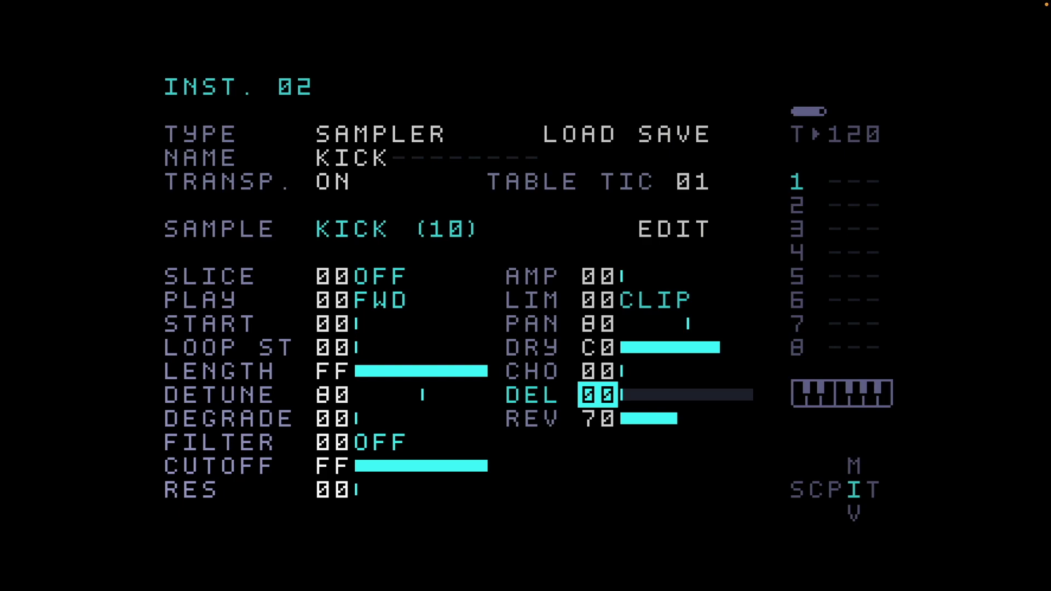
pyautogui.press('Down')
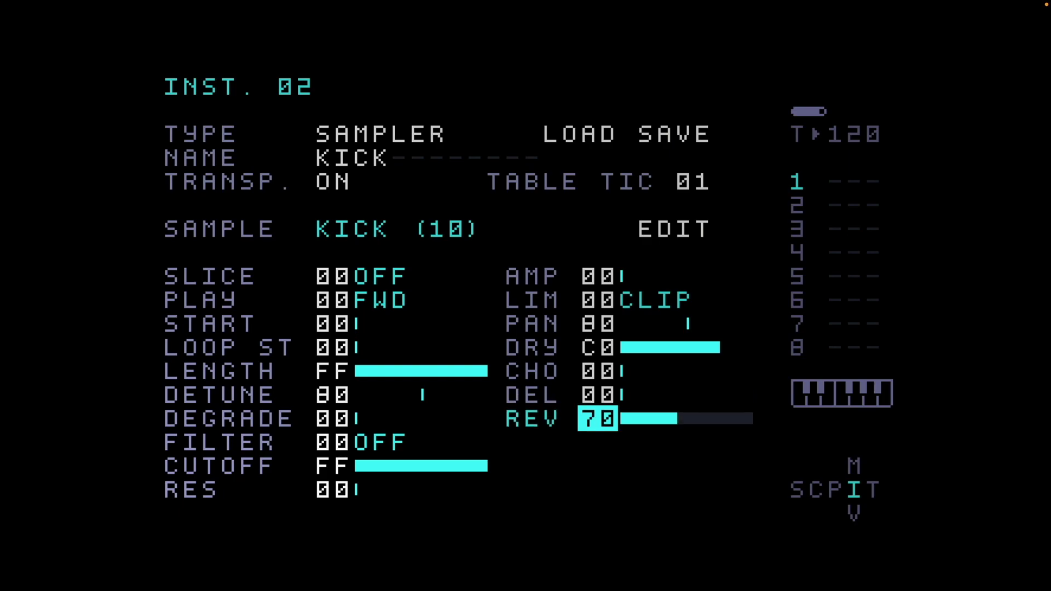
pyautogui.hotkey('shift', 'Left')
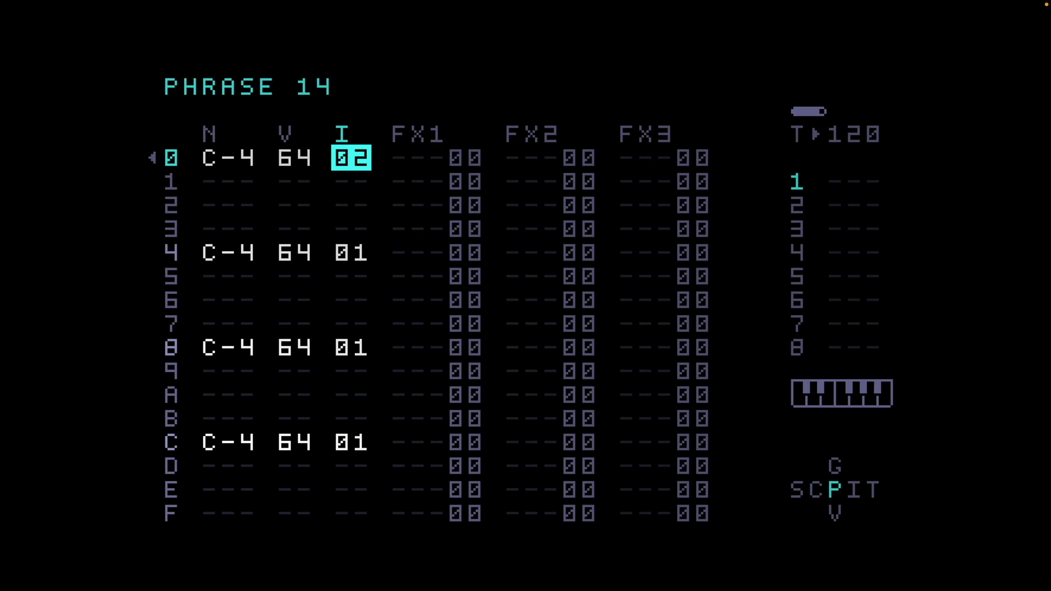
pyautogui.press('space')
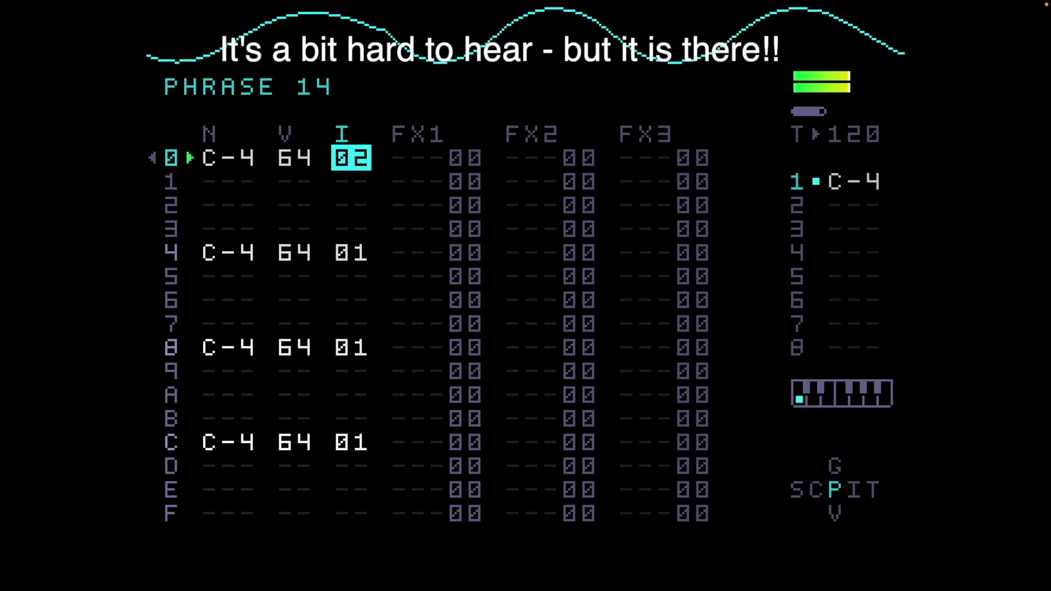
pyautogui.press('space')
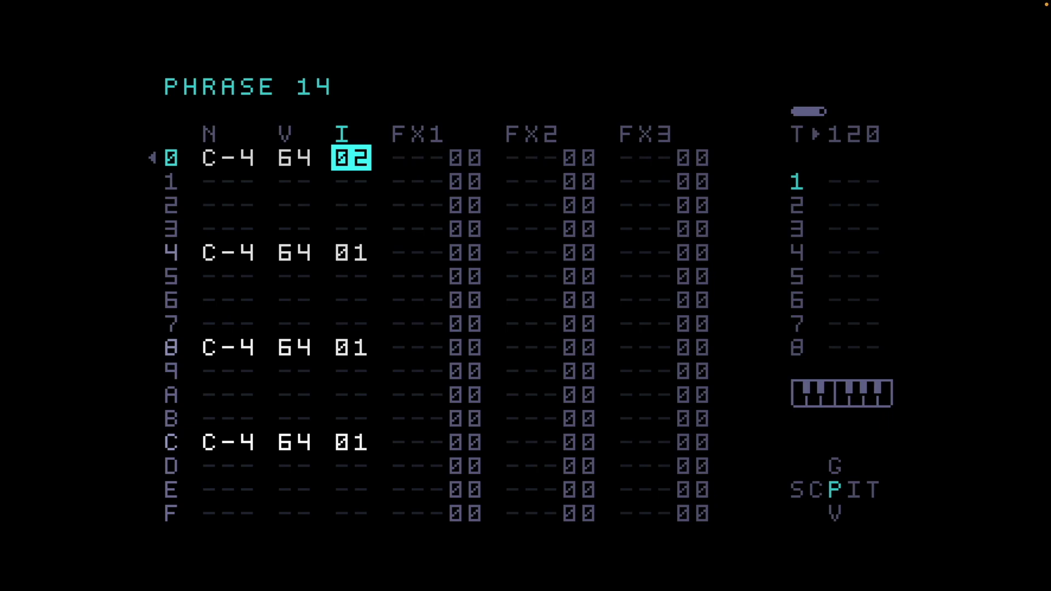
# Play the song from row 00, then stop
pyautogui.hotkey('shift', 'Left')
pyautogui.hotkey('shift', 'Left')
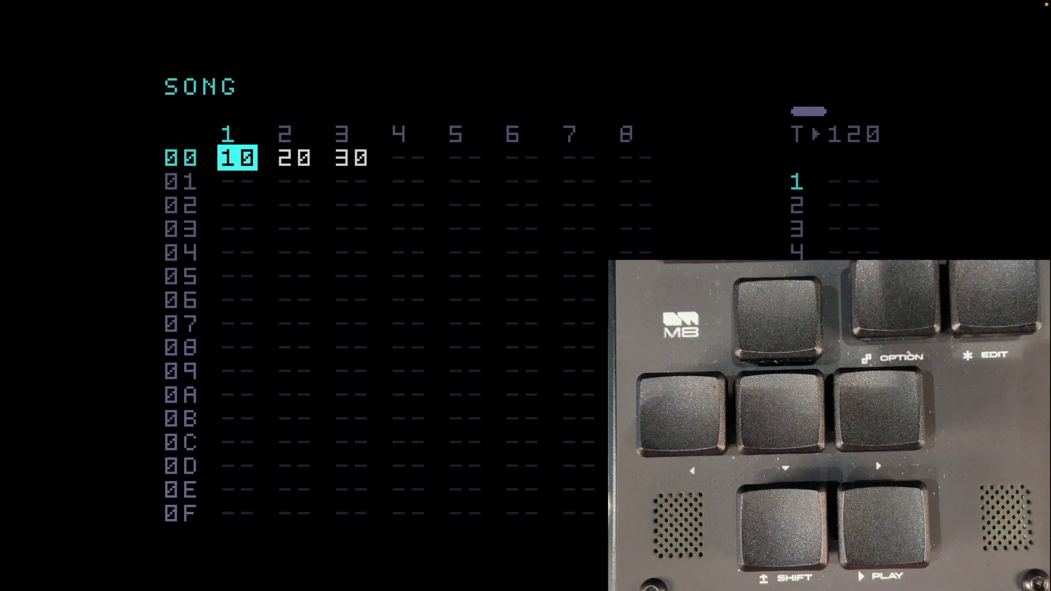
pyautogui.press('space')
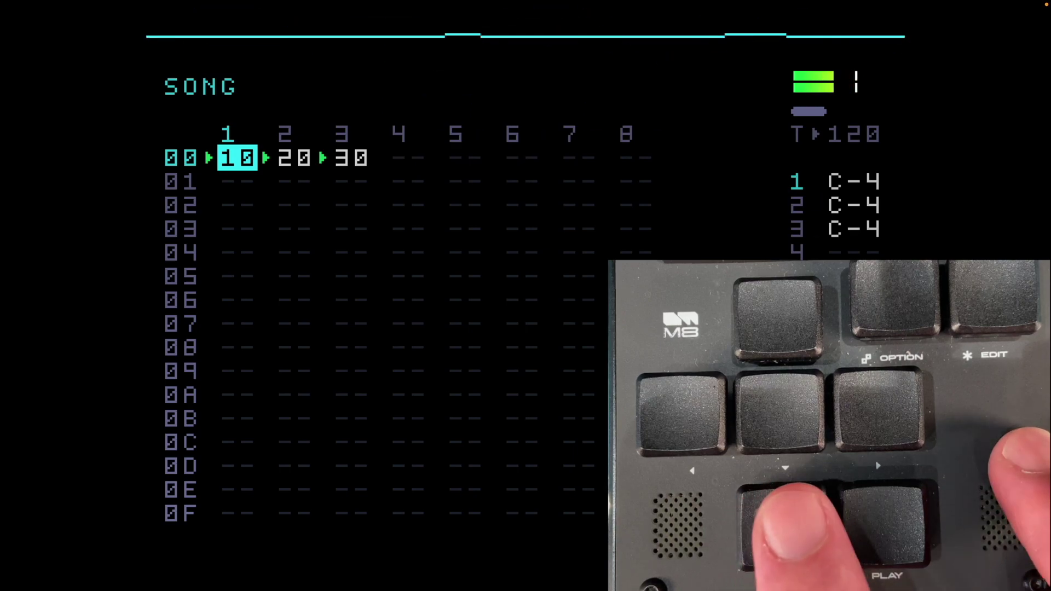
pyautogui.press('space')
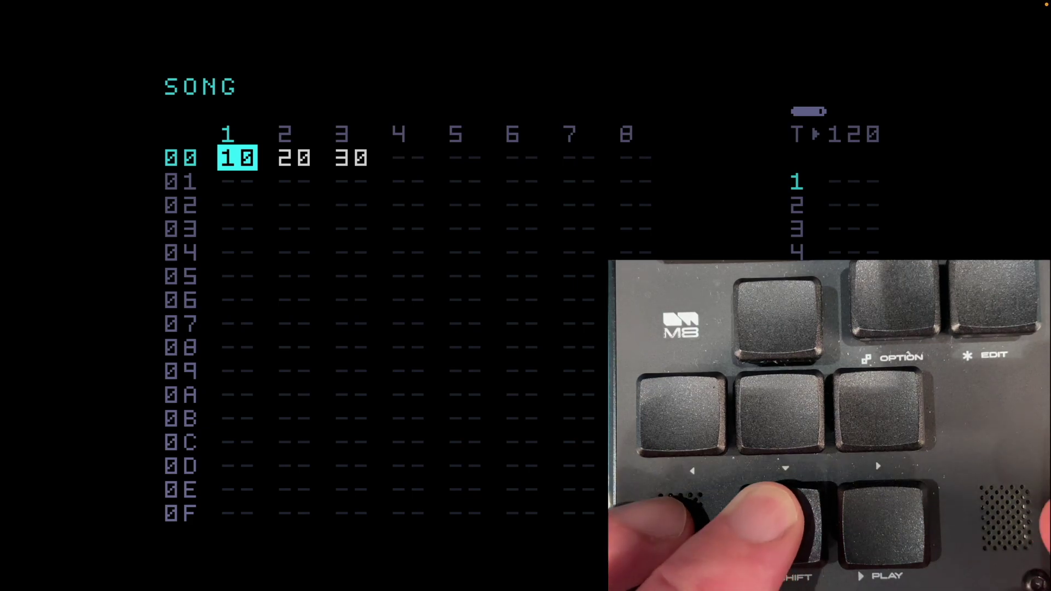
# Select chains 10, 20 and 30 and shift the block down and up, ending on row 00
pyautogui.hotkey('shift', 'z')
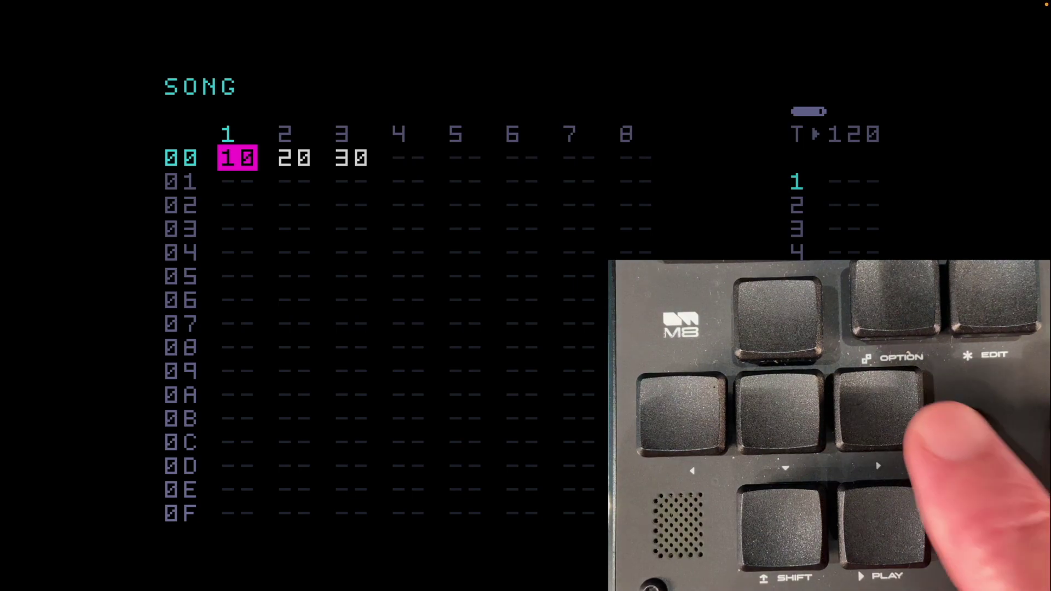
pyautogui.press('Right')
pyautogui.press('Right')
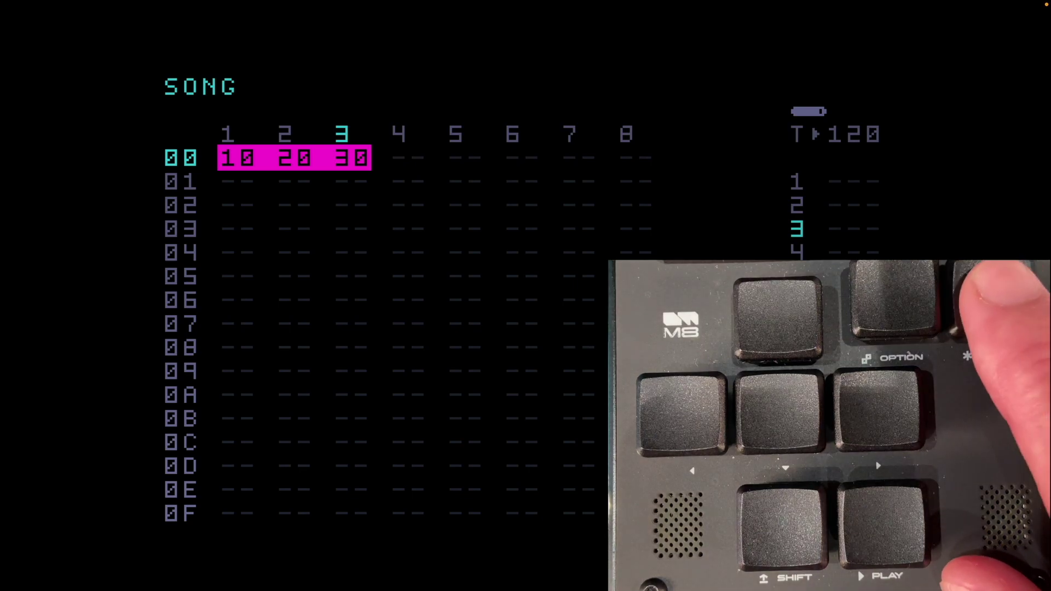
pyautogui.hotkey('ctrl', 'Down')
pyautogui.hotkey('ctrl', 'Down')
pyautogui.hotkey('ctrl', 'Down')
pyautogui.hotkey('ctrl', 'Down')
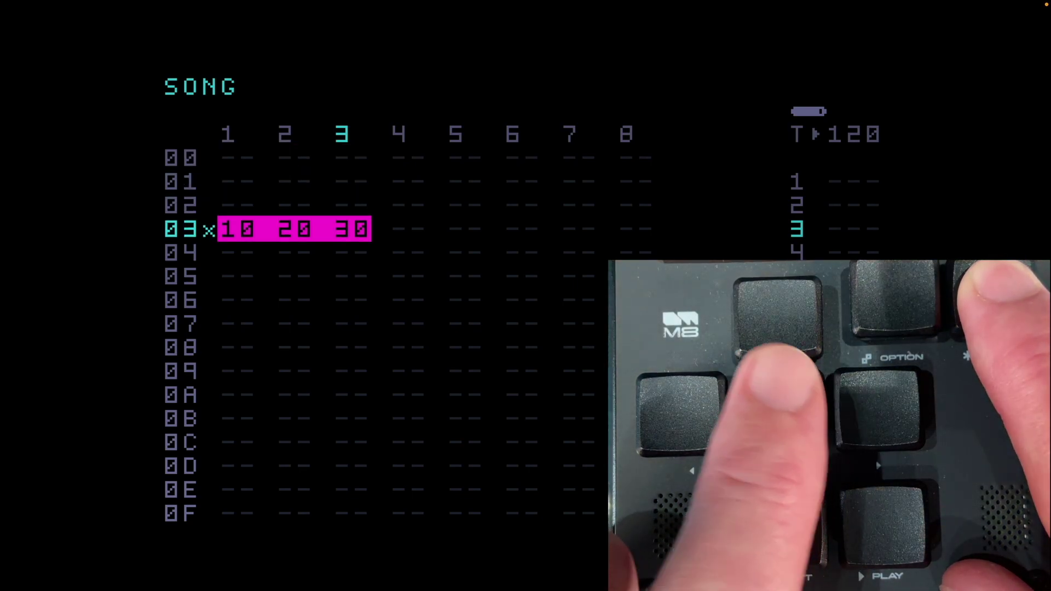
pyautogui.hotkey('ctrl', 'Up')
pyautogui.hotkey('ctrl', 'Up')
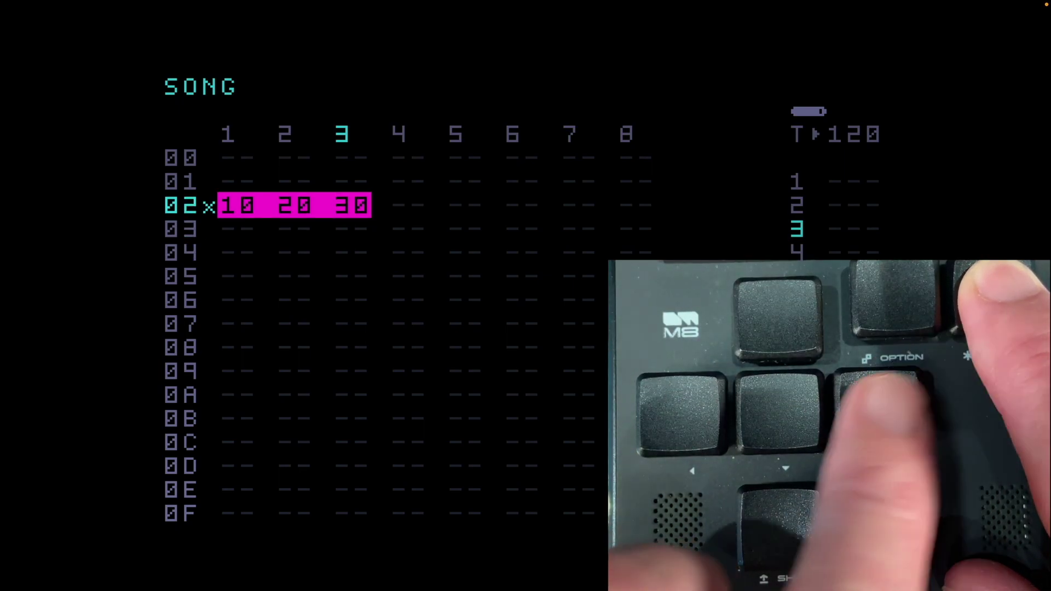
pyautogui.hotkey('ctrl', 'Up')
pyautogui.hotkey('ctrl', 'Down')
pyautogui.hotkey('ctrl', 'Down')
pyautogui.hotkey('ctrl', 'Down')
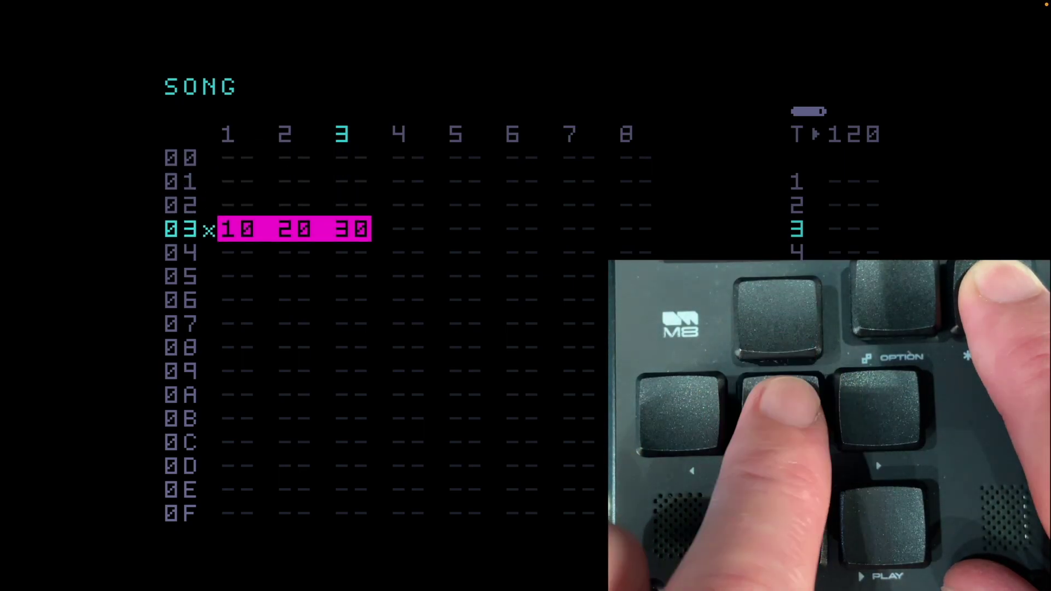
pyautogui.hotkey('ctrl', 'Up')
pyautogui.hotkey('ctrl', 'Up')
pyautogui.hotkey('ctrl', 'Up')
pyautogui.hotkey('ctrl', 'Up')
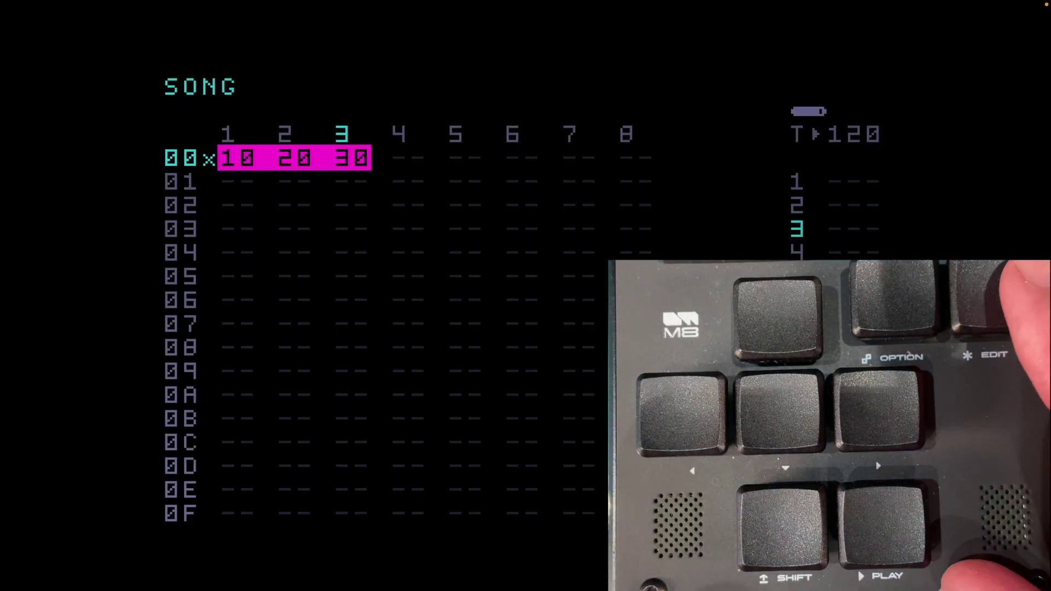
# Move chain 10 alone down a row and back to row 00
pyautogui.press('Escape')
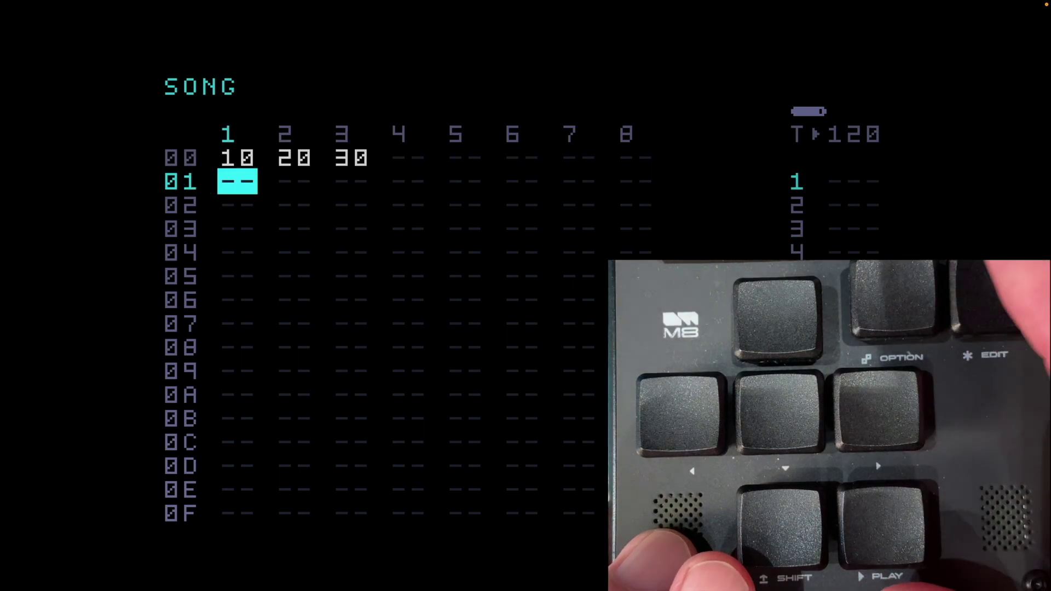
pyautogui.press('Up')
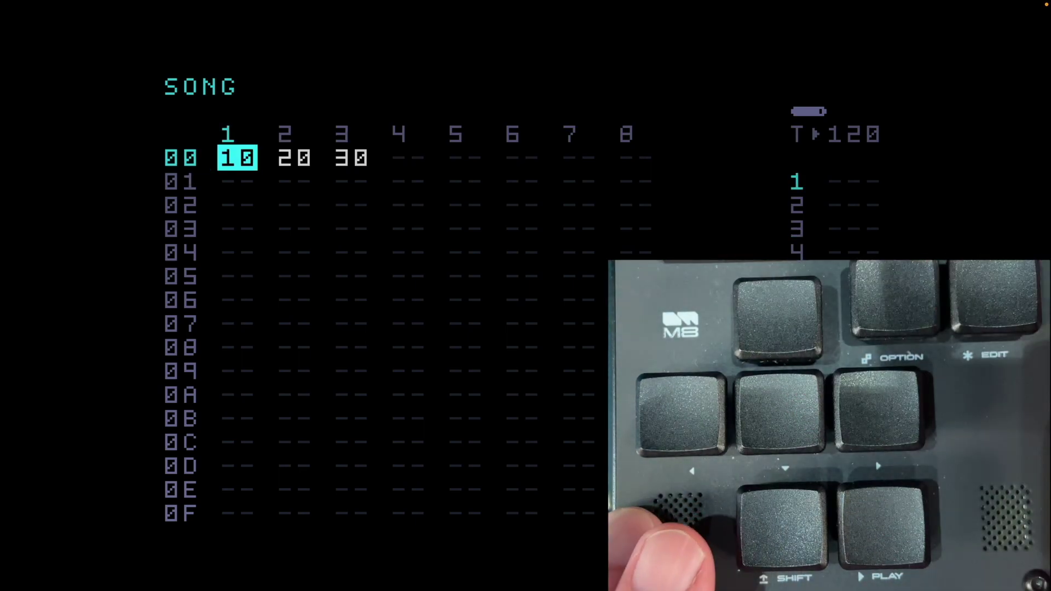
pyautogui.hotkey('shift', 'o')
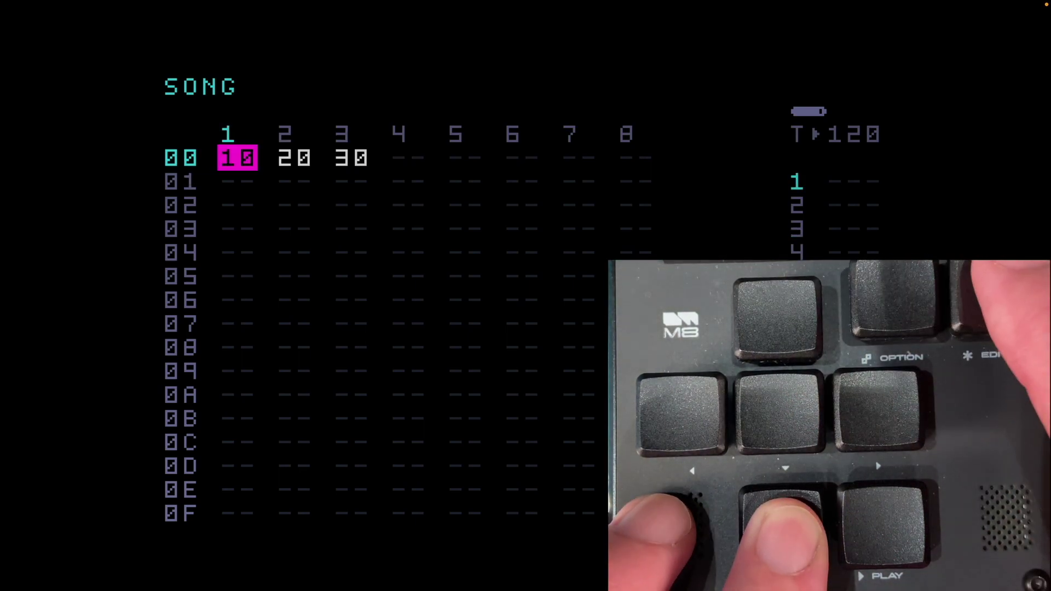
pyautogui.press('Down')
pyautogui.press('Down')
pyautogui.press('Down')
pyautogui.press('Down')
pyautogui.press('Down')
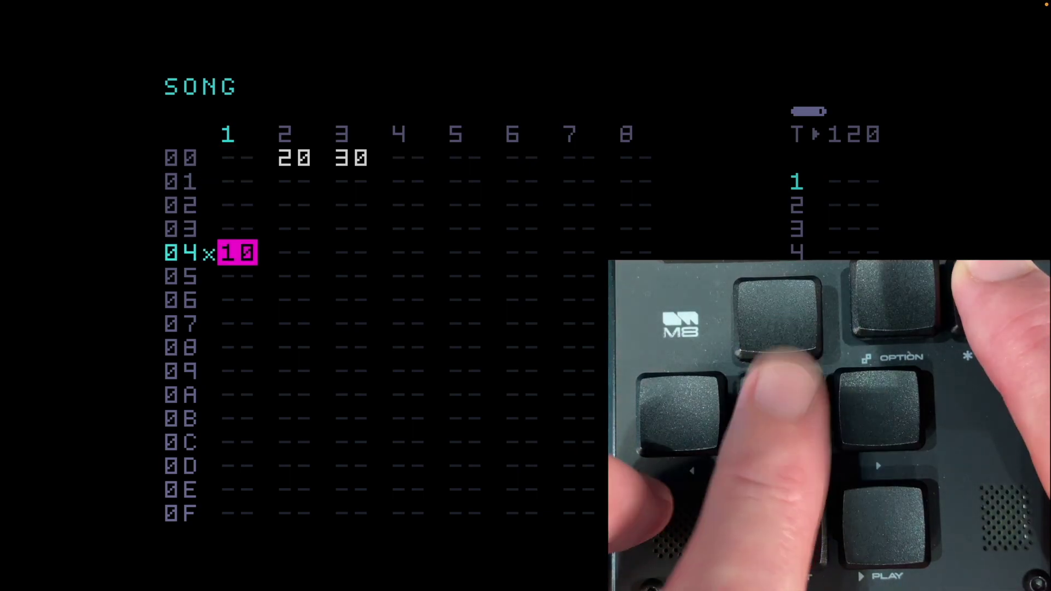
pyautogui.press('Up')
pyautogui.press('Up')
pyautogui.press('Up')
pyautogui.press('Up')
pyautogui.press('Up')
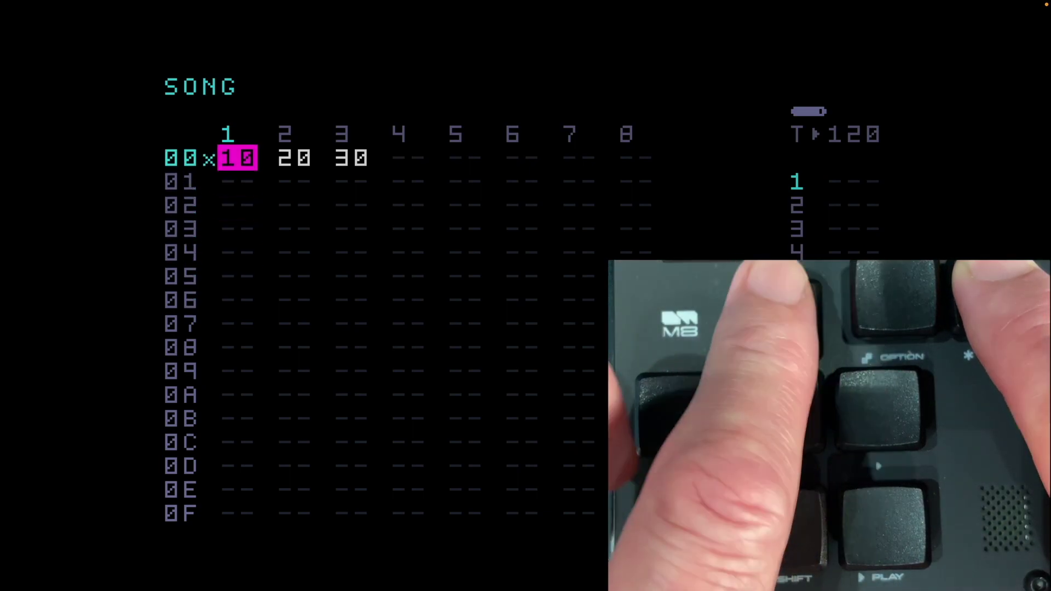